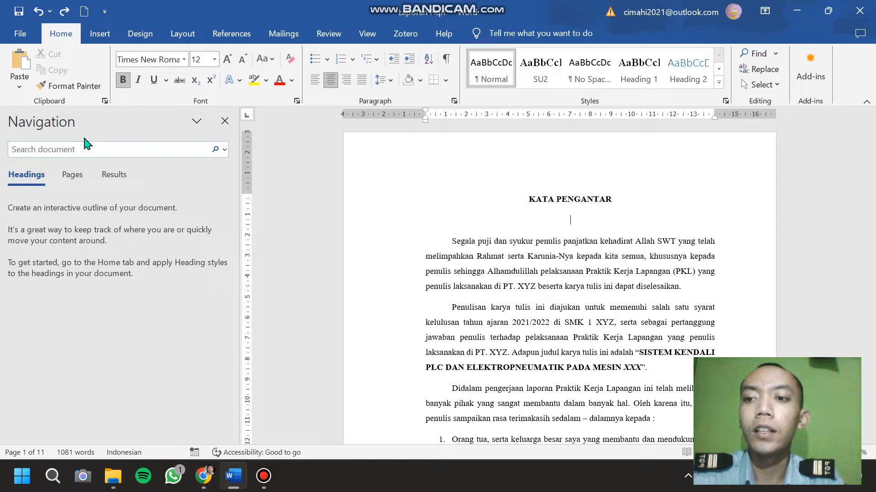
Close the Navigation pane, reopen it through the document search, and clear the search text.
left_click(224, 121)
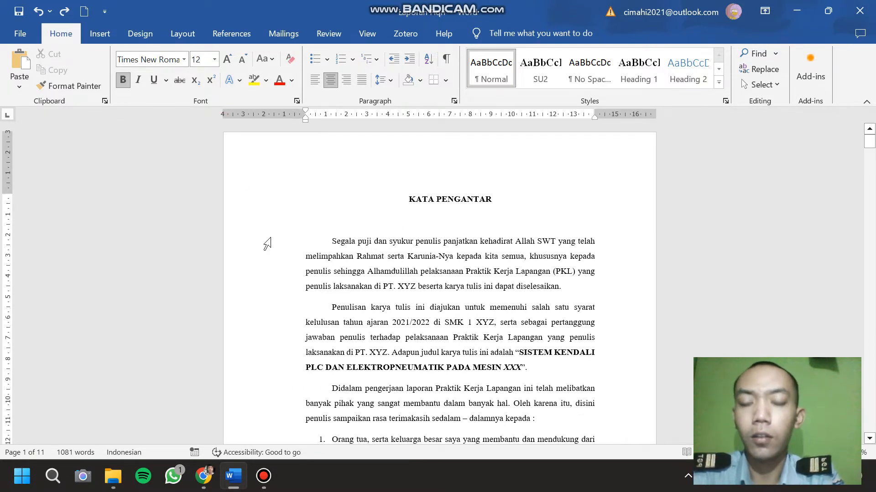
key("ctrl+f")
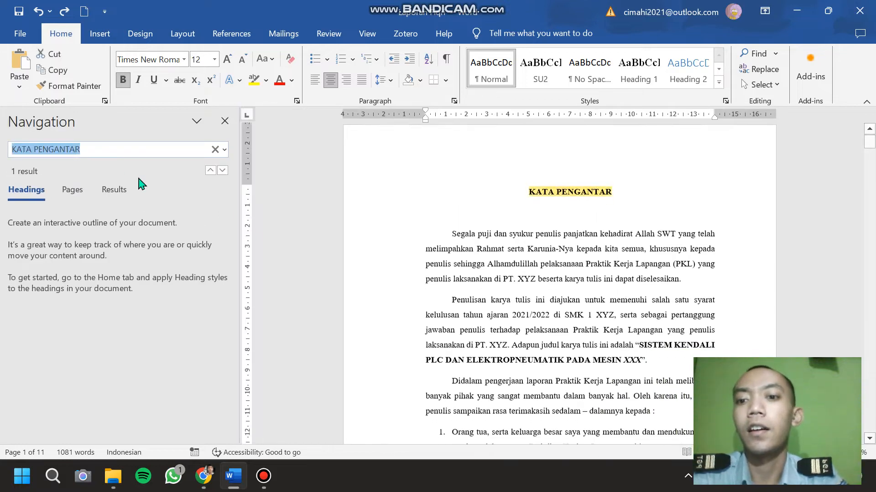
left_click(215, 150)
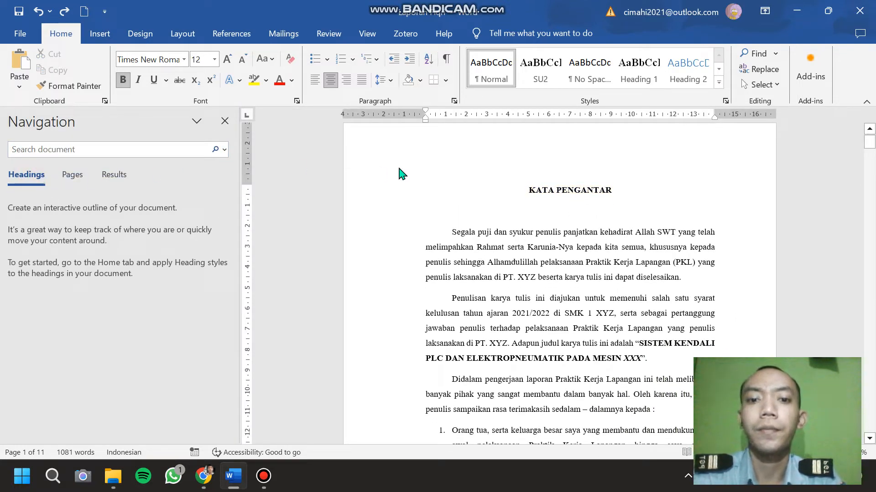
Examine the chapter title "I. PENDAHULUAN" and its numbered subheadings, from 1.1 Latar Belakang to 1.5 Sistematika Penulisan.
scroll(395, 174, "down", 10)
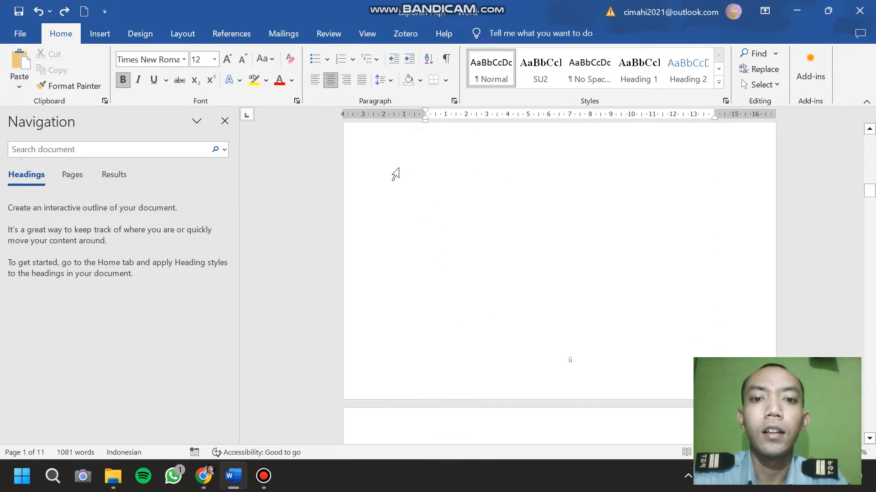
scroll(395, 173, "down", 15)
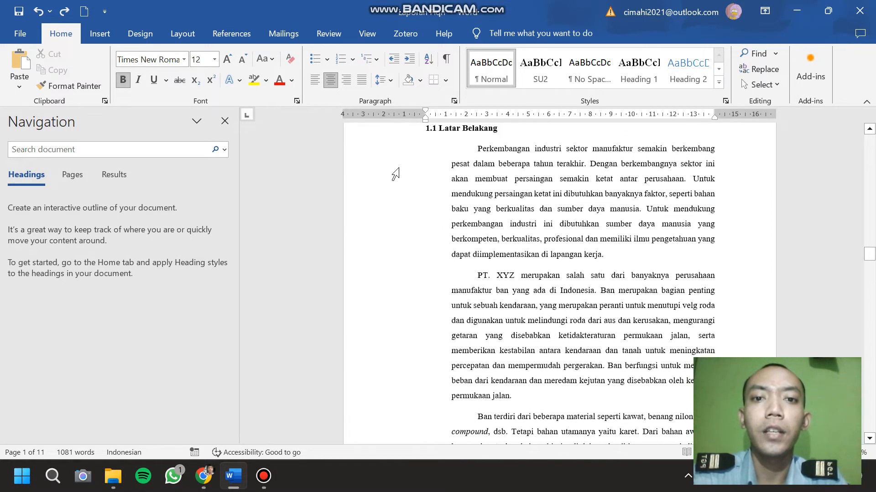
scroll(395, 174, "up", 3)
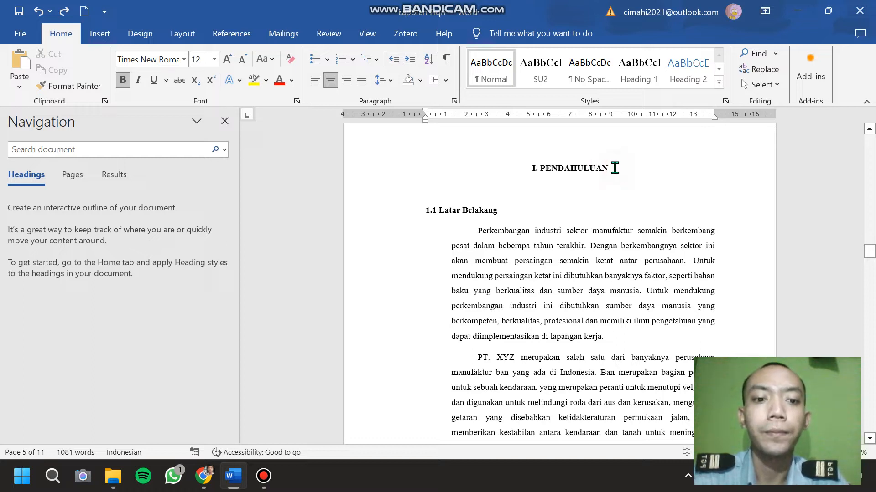
left_click_drag(615, 168, 525, 168)
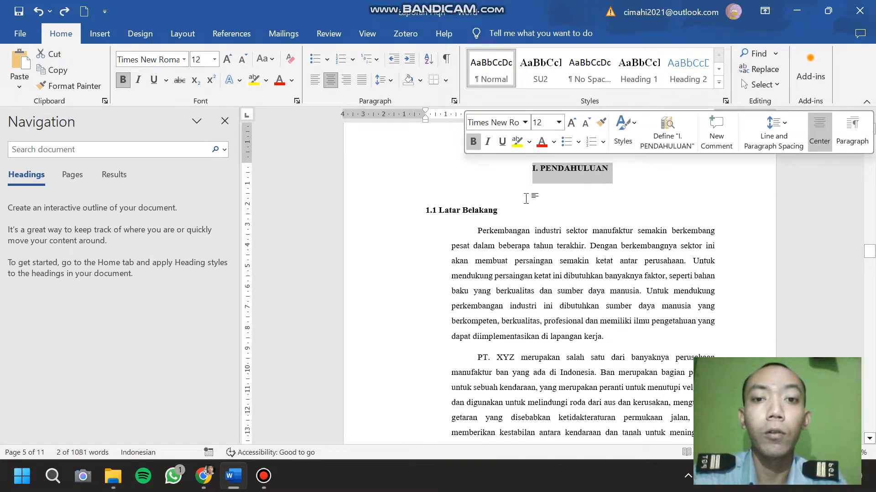
left_click(484, 189)
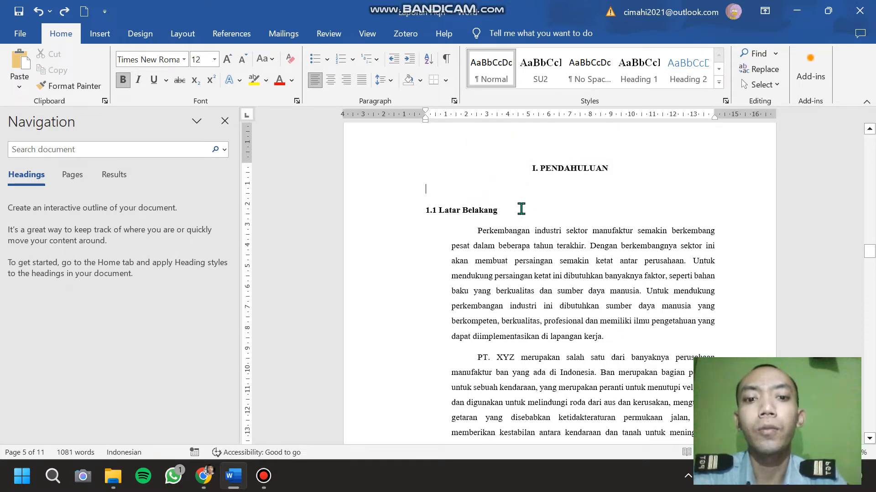
left_click_drag(507, 211, 414, 203)
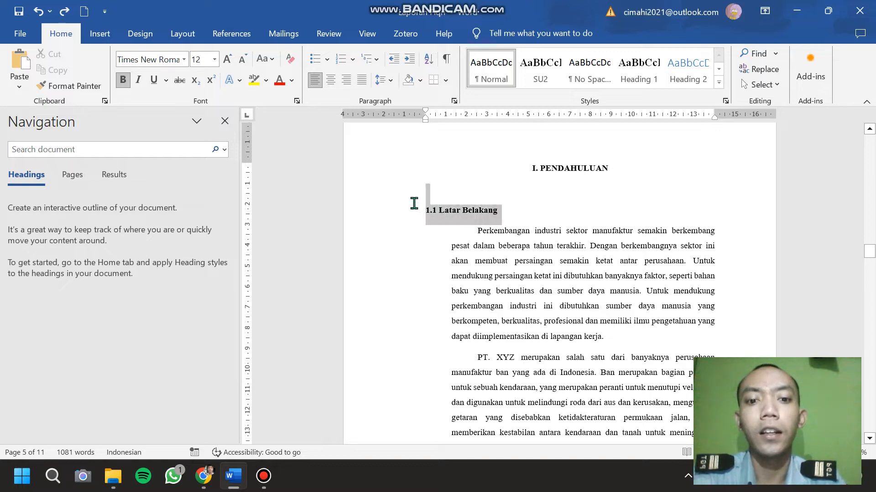
scroll(411, 210, "down", 4)
scroll(410, 209, "down", 15)
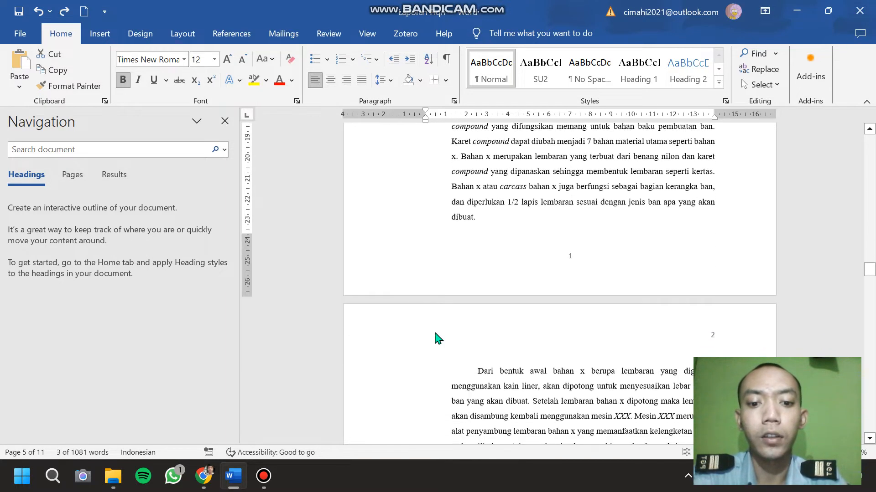
scroll(431, 287, "down", 2)
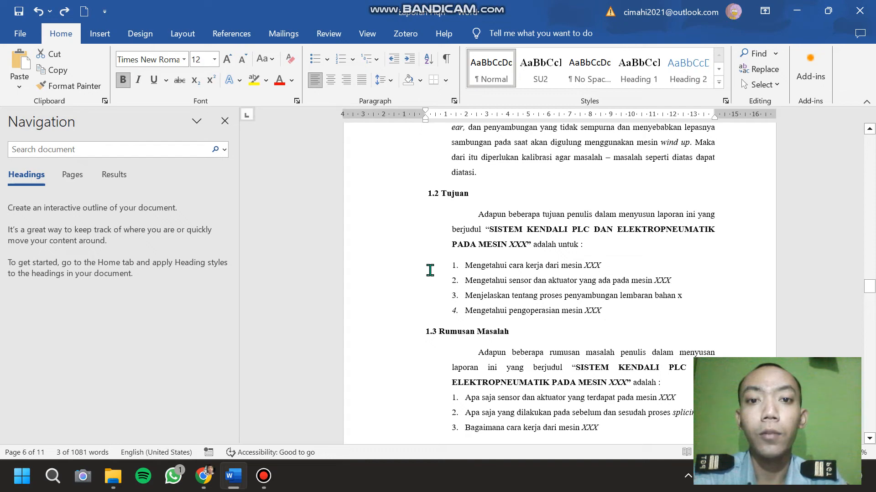
scroll(429, 271, "down", 8)
scroll(430, 270, "down", 3)
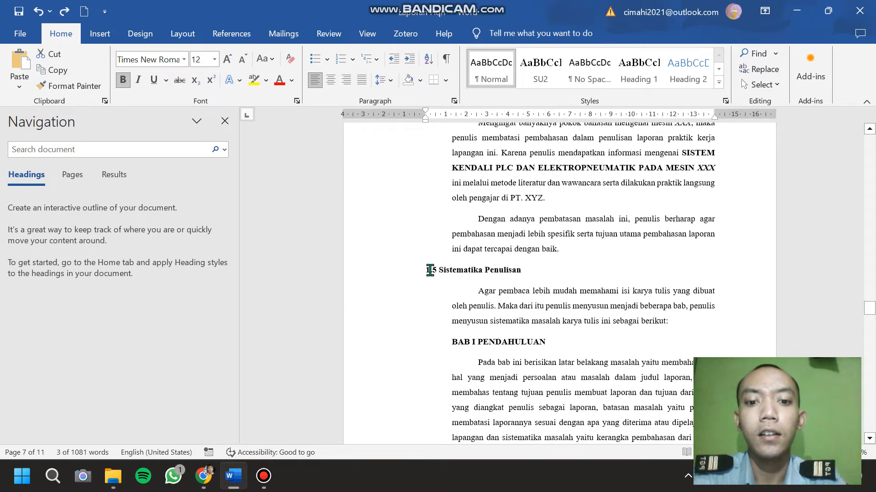
Review the report's front matter, from the KATA PENGANTAR page to the empty DAFTAR ISI page.
scroll(430, 270, "up", 8)
scroll(430, 270, "up", 15)
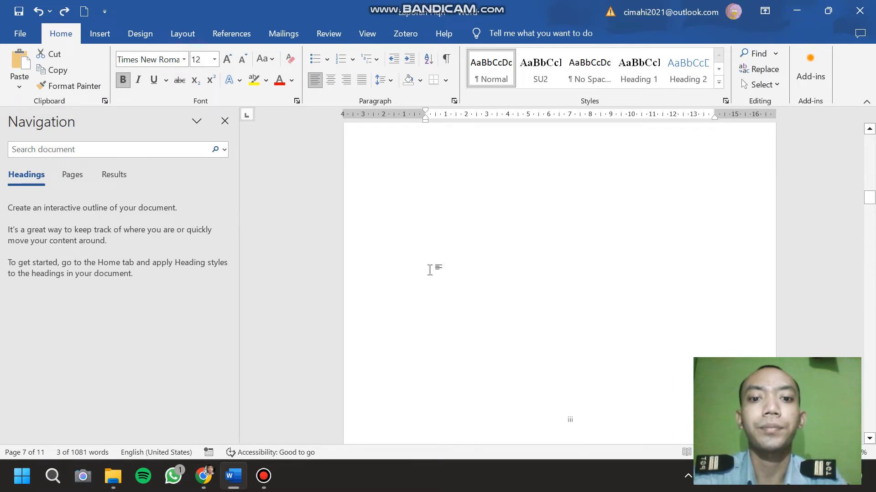
scroll(430, 270, "up", 15)
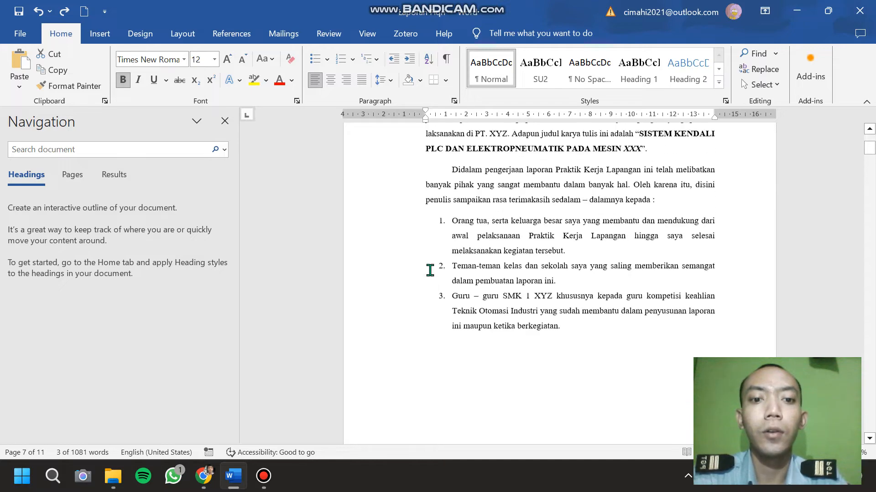
left_click(559, 222)
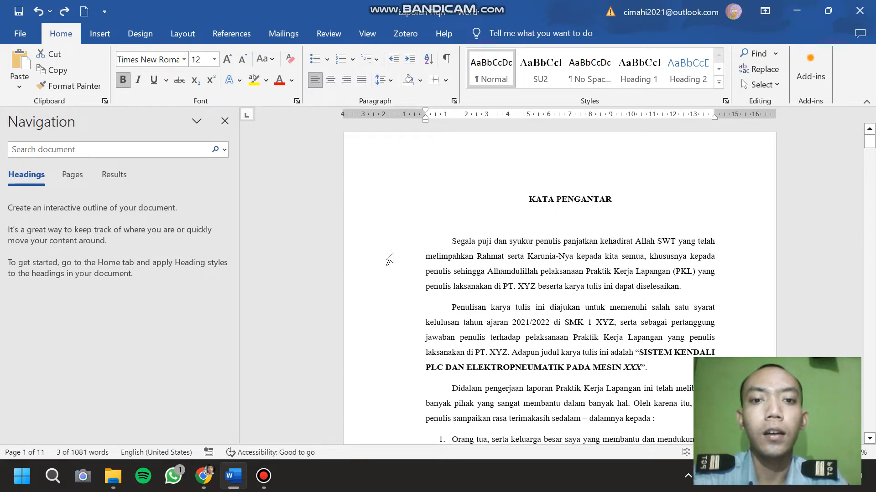
scroll(389, 259, "down", 10)
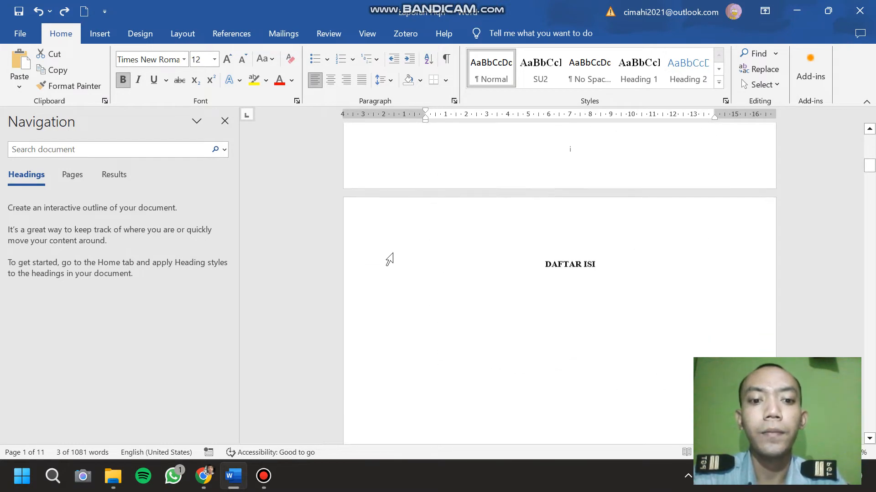
scroll(389, 259, "down", 2)
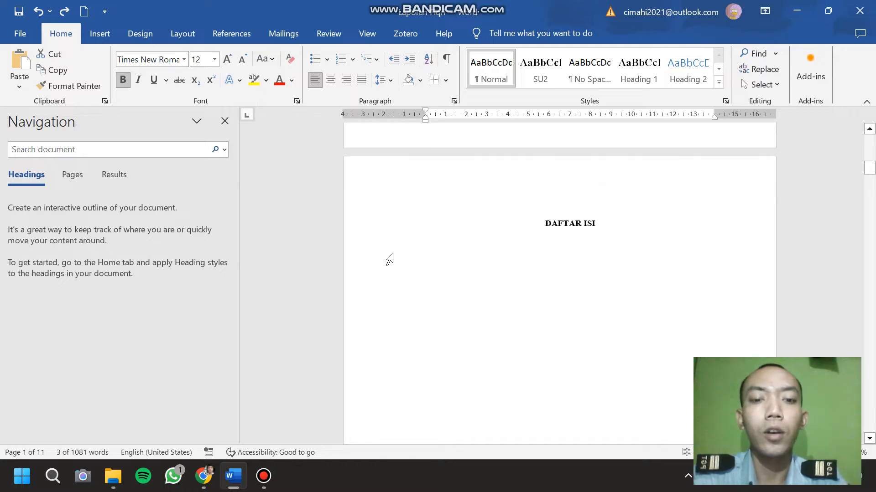
scroll(449, 305, "down", 4)
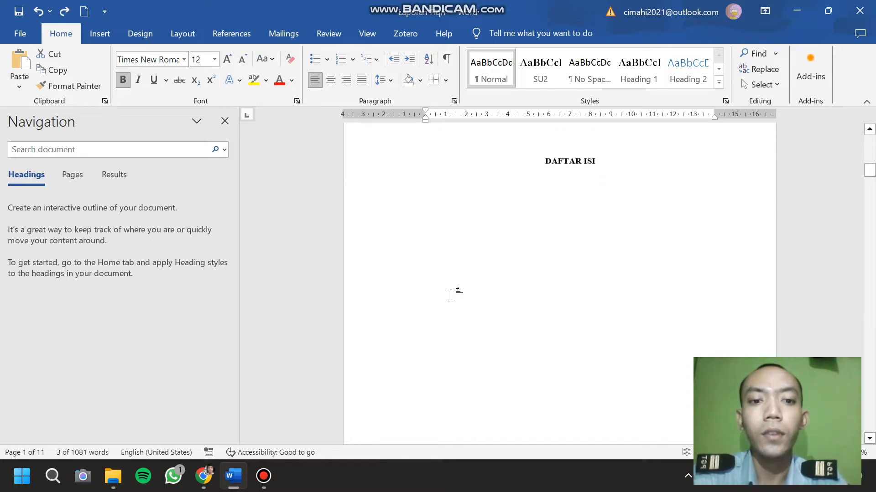
scroll(450, 295, "up", 2)
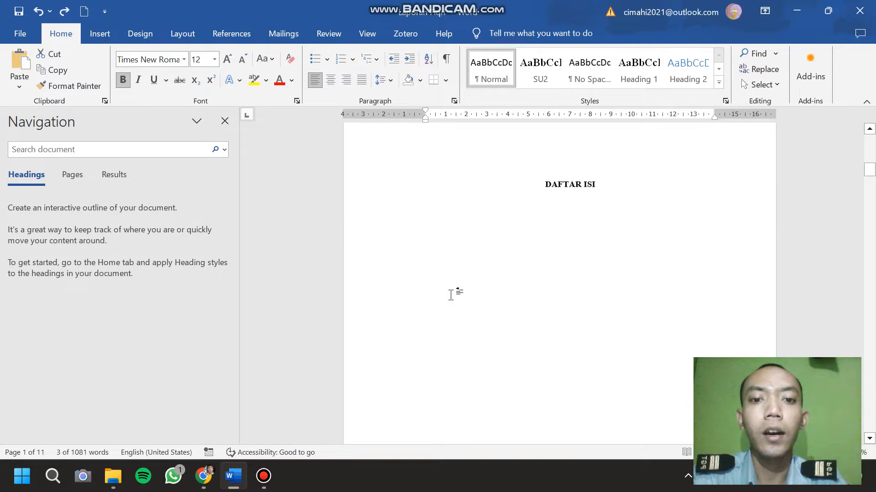
scroll(517, 323, "up", 10)
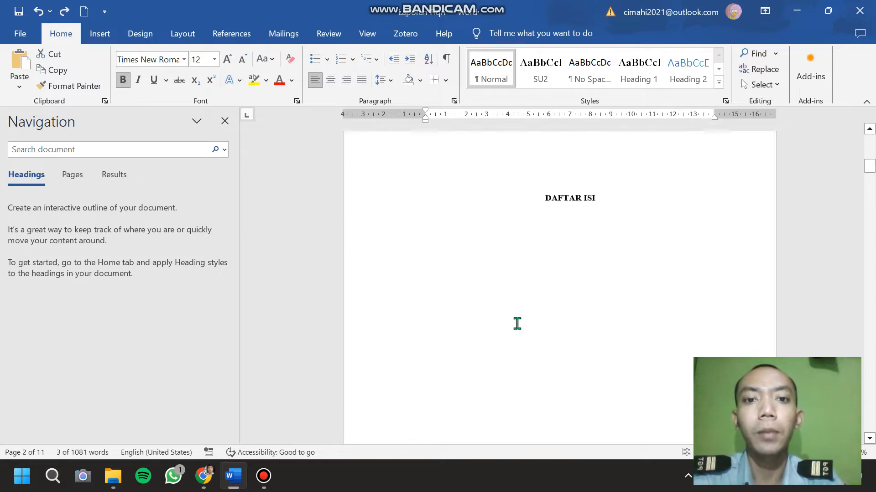
scroll(517, 324, "down", 8)
scroll(517, 323, "down", 2)
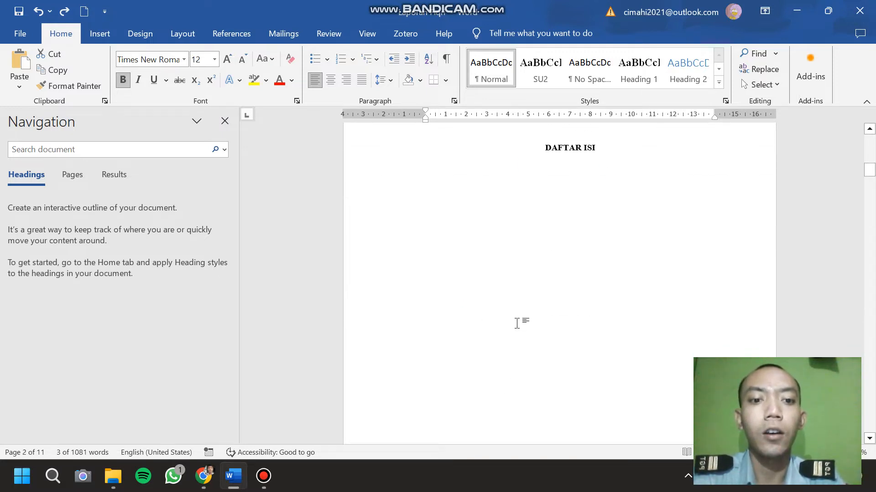
Apply the Heading 1 style to the KATA PENGANTAR title and update Heading 1 to match its formatting.
scroll(517, 323, "up", 15)
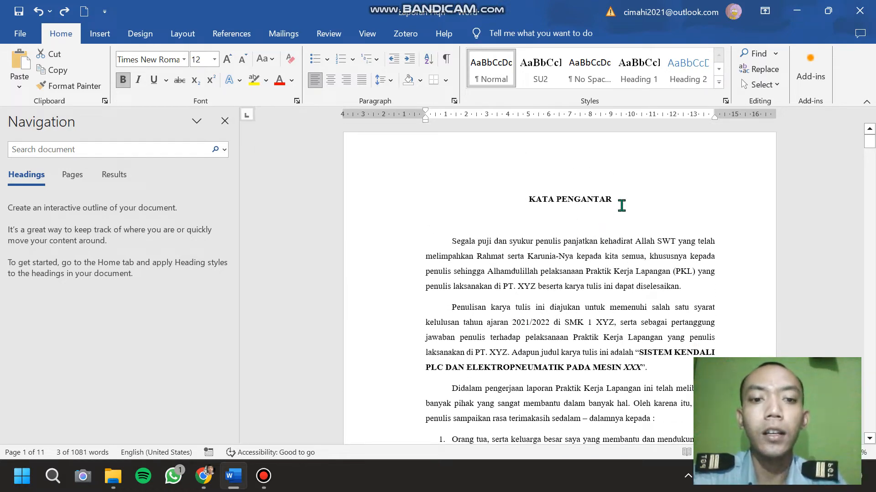
left_click_drag(618, 200, 523, 197)
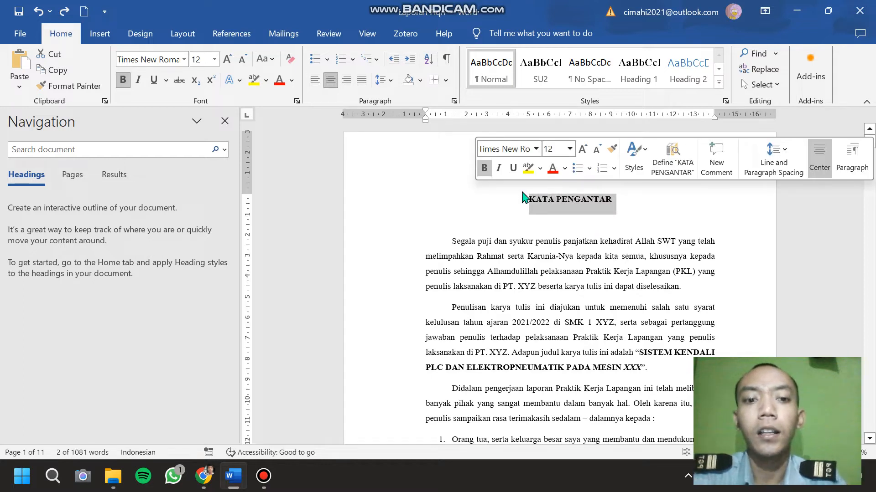
left_click(641, 77)
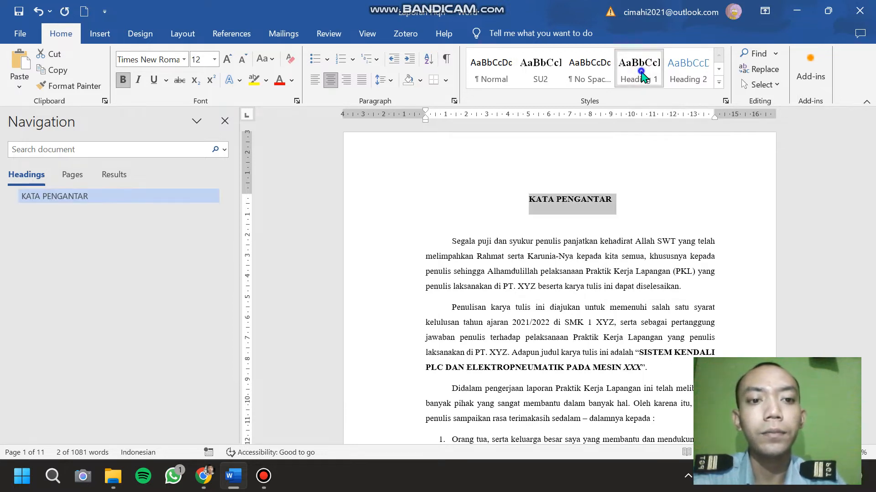
right_click(641, 73)
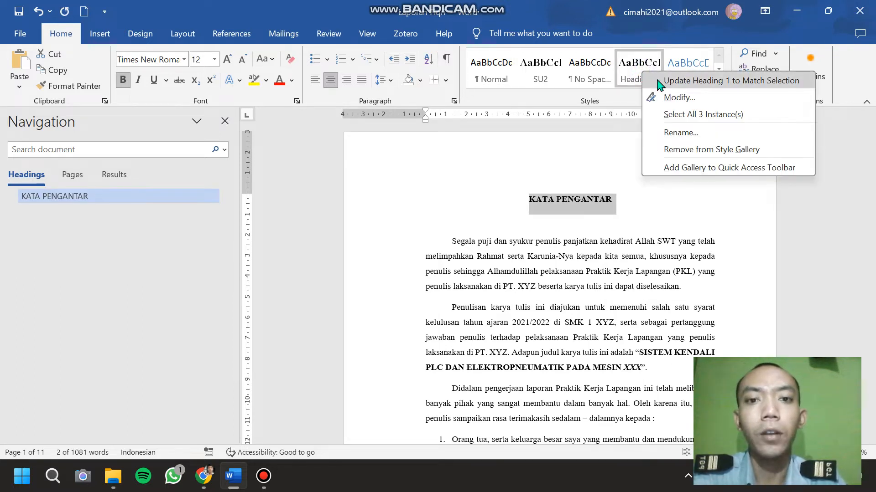
left_click(659, 82)
left_click(586, 183)
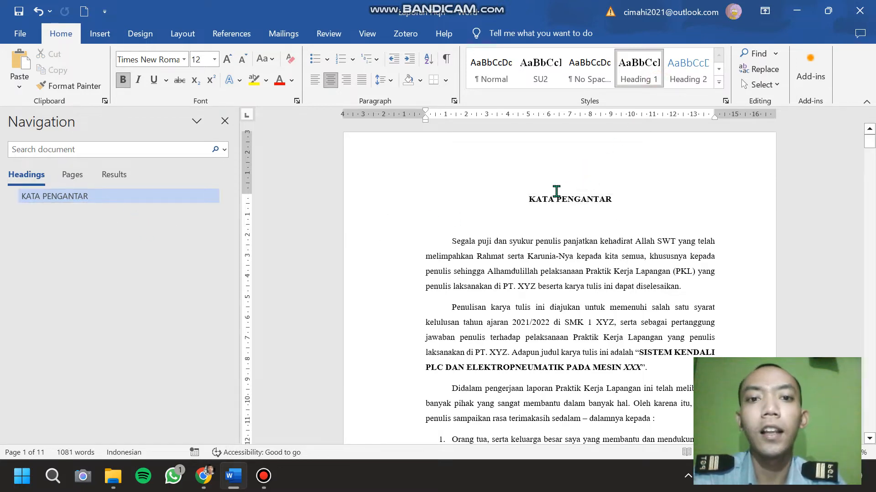
Apply the Heading 1 style to the DAFTAR ISI title on the second page.
scroll(556, 191, "down", 8)
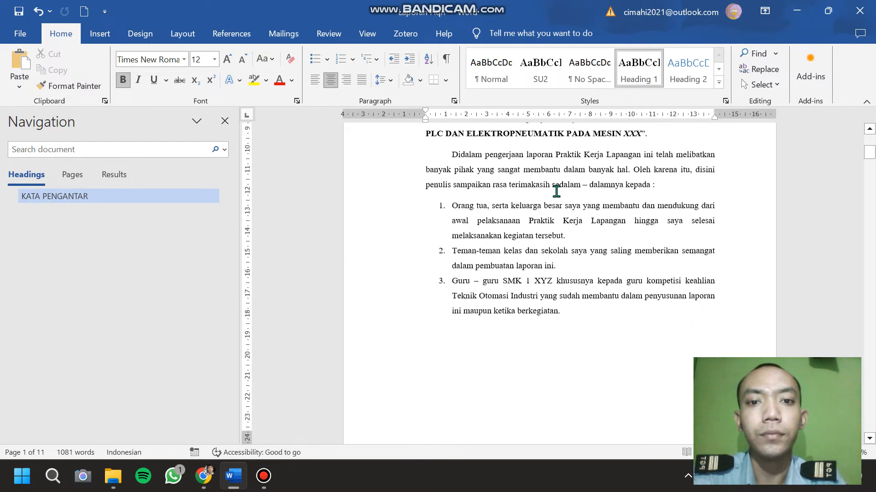
scroll(557, 192, "down", 5)
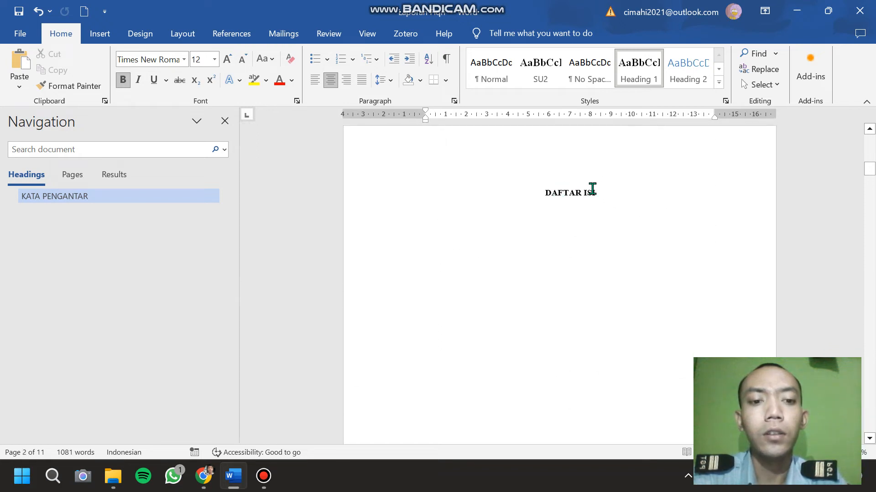
left_click_drag(602, 190, 543, 195)
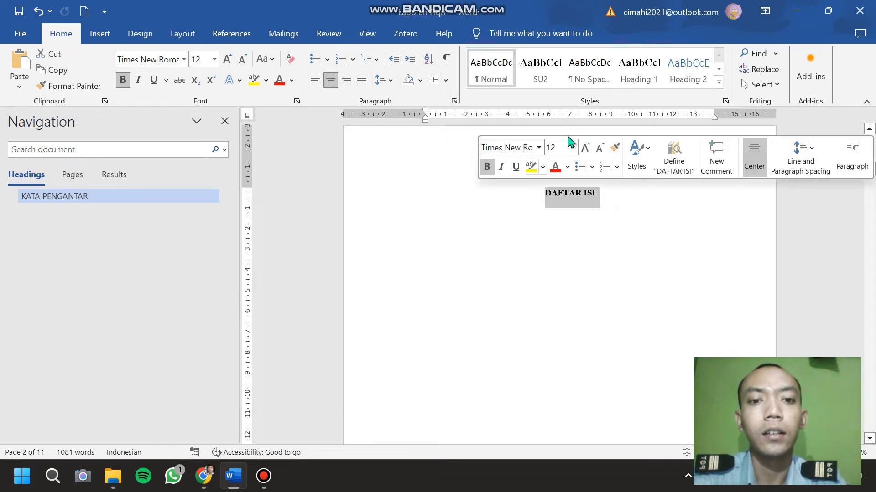
left_click(651, 77)
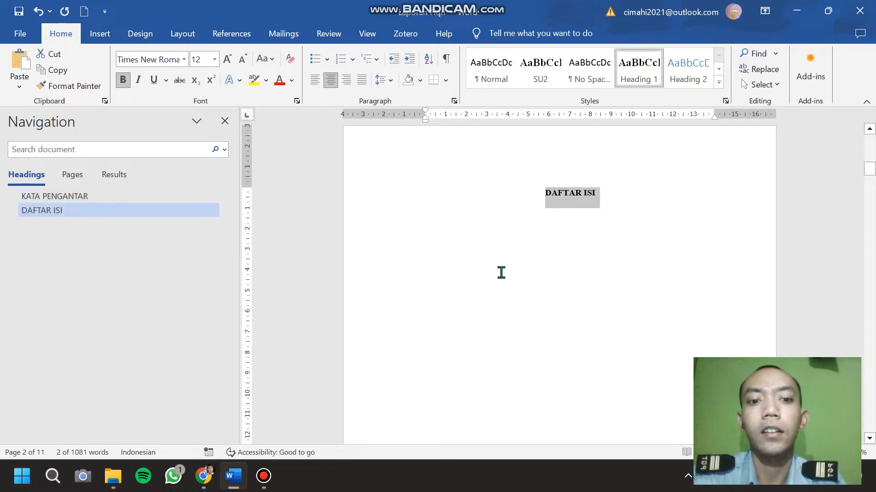
Apply the Heading 1 style to the DAFTAR GAMBAR and DAFTAR TABEL titles on the following pages.
scroll(500, 272, "down", 10)
scroll(501, 273, "down", 2)
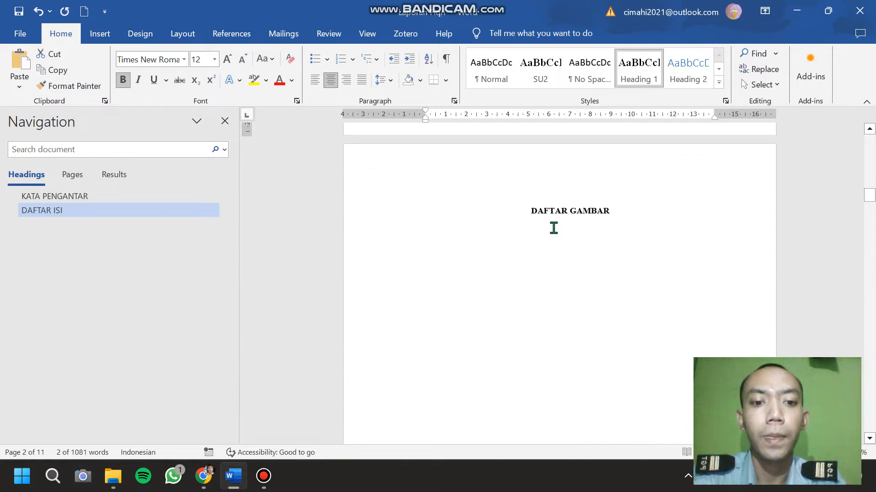
left_click_drag(620, 211, 520, 211)
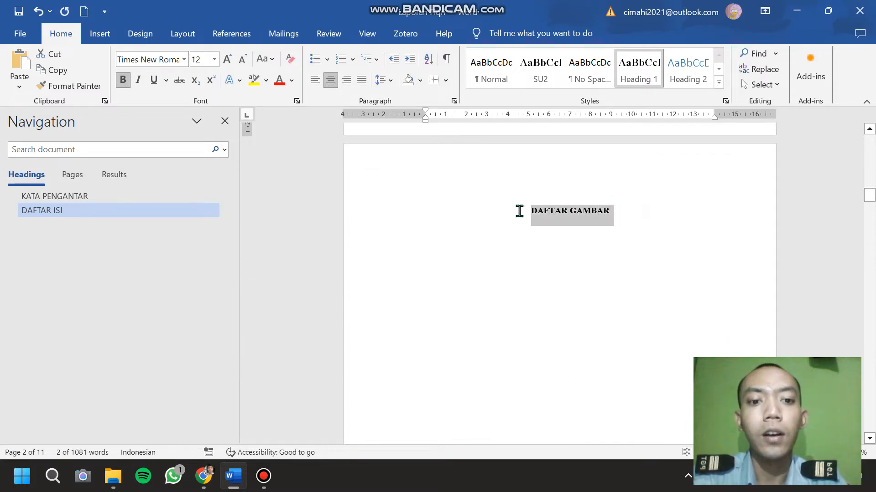
left_click(634, 80)
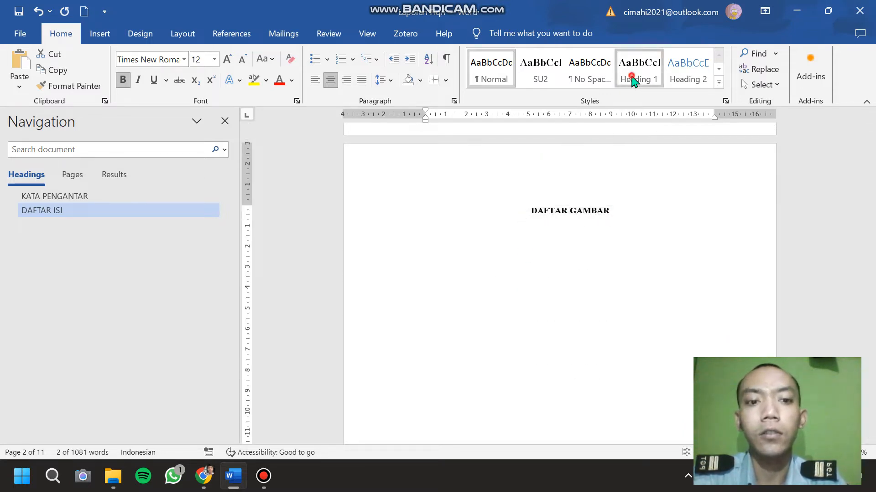
scroll(531, 280, "down", 20)
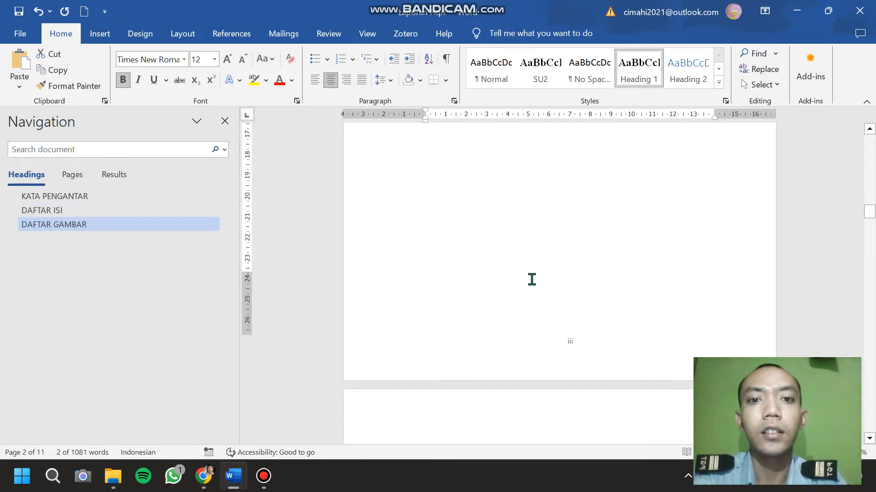
left_click_drag(618, 173, 527, 172)
left_click(637, 78)
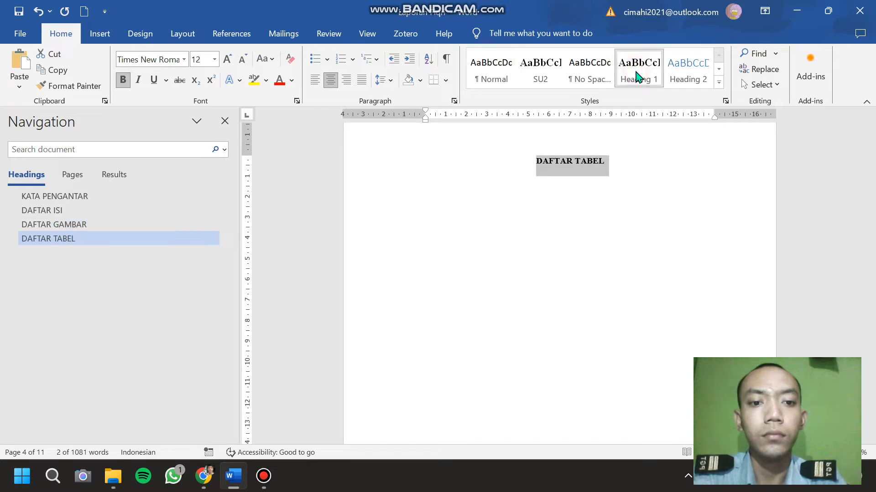
Apply the Heading 1 style to the I. PENDAHULUAN chapter title.
scroll(542, 248, "down", 10)
scroll(542, 248, "down", 8)
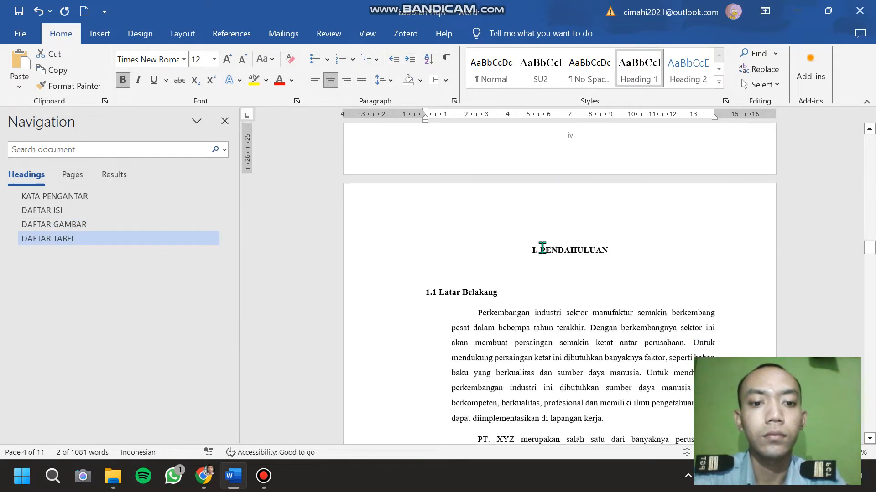
left_click_drag(619, 185, 529, 187)
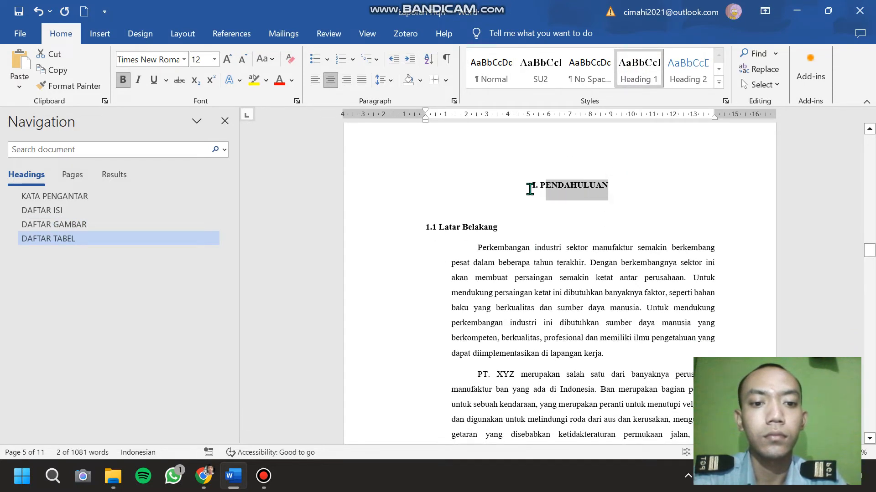
left_click(627, 74)
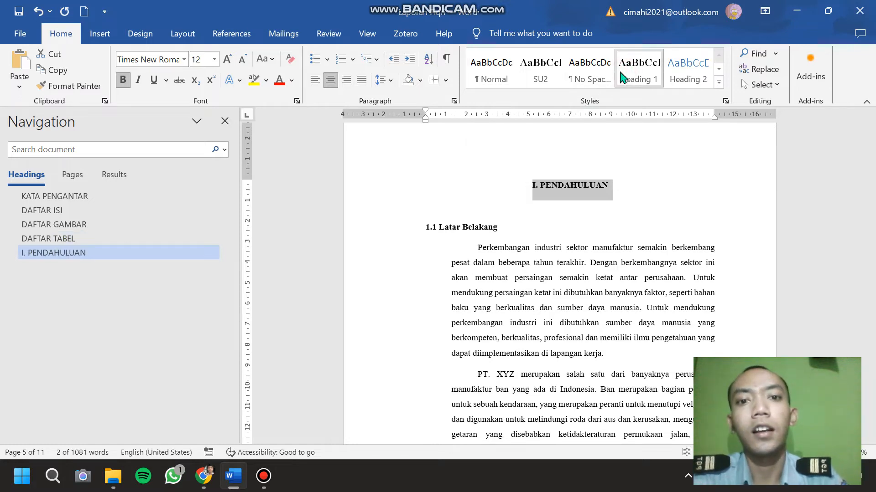
left_click(471, 157)
Update Heading 2 to match the formatting of the 1.1 Latar Belakang subheading and apply it there.
scroll(473, 156, "down", 1)
key("Delete")
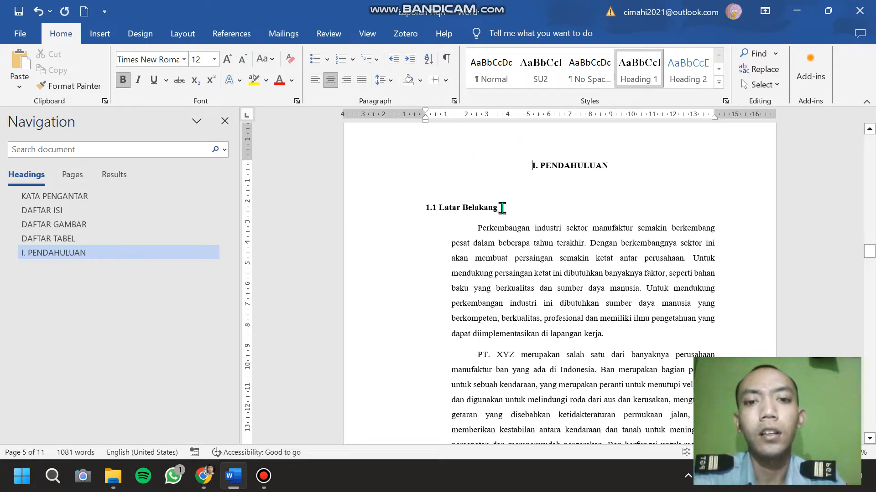
left_click_drag(502, 208, 461, 197)
left_click_drag(392, 201, 388, 207)
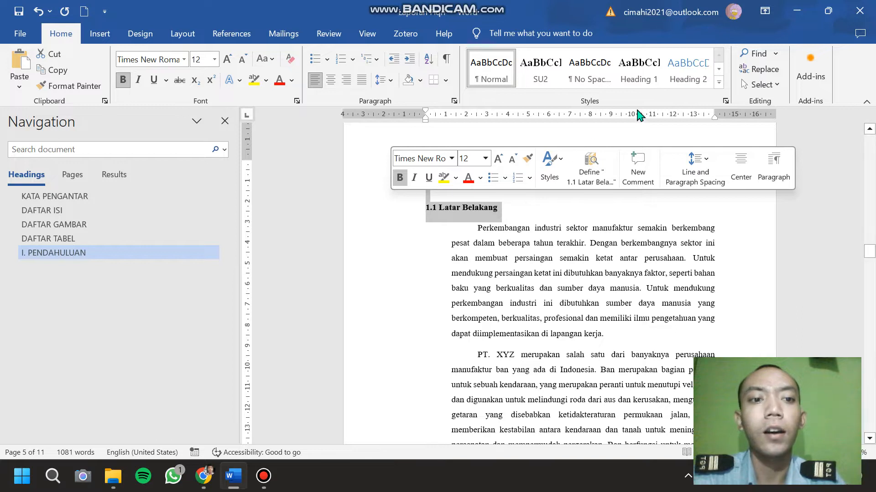
right_click(687, 75)
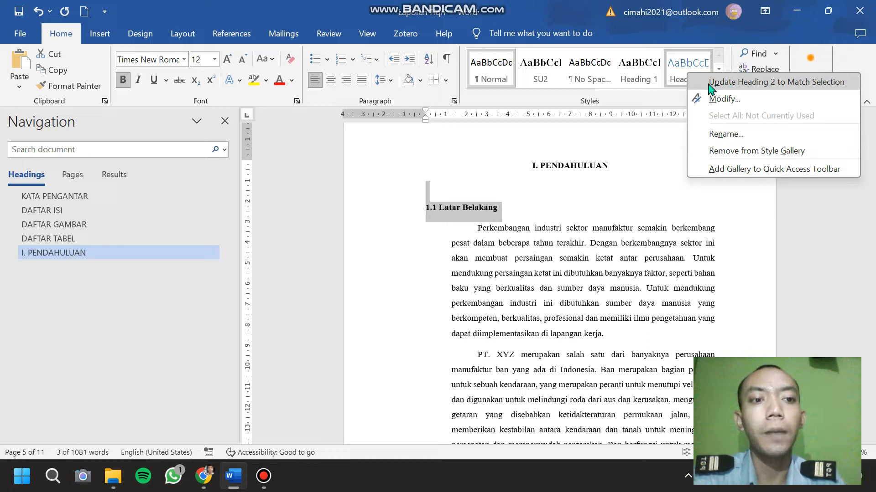
left_click(710, 83)
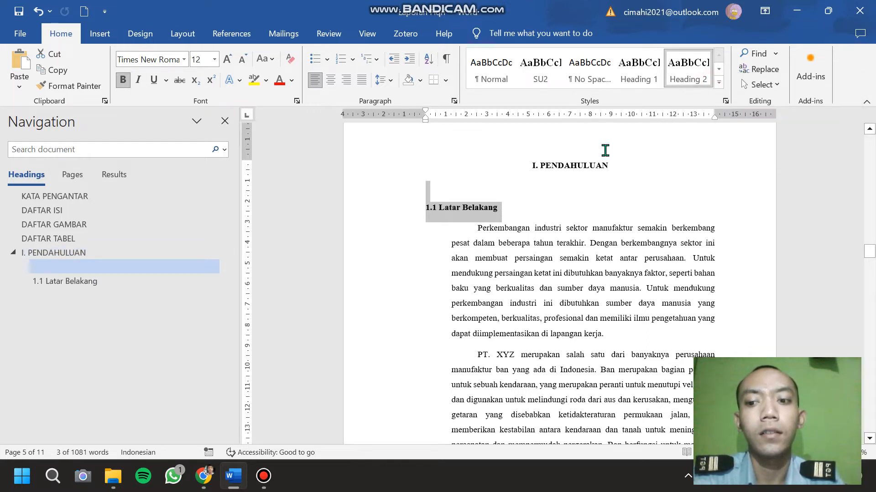
Delete the empty line between the I. PENDAHULUAN title and 1.1 Latar Belakang, and go to that subheading from the outline.
left_click(545, 190)
key("BackSpace")
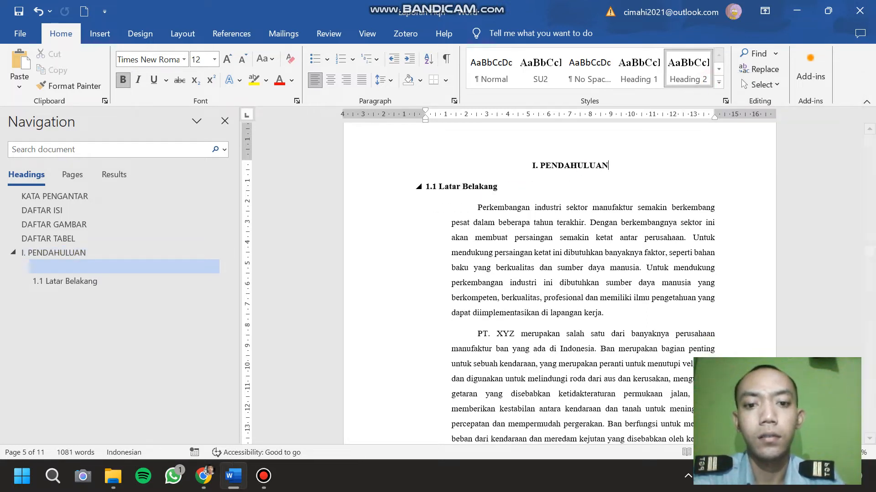
left_click(66, 270)
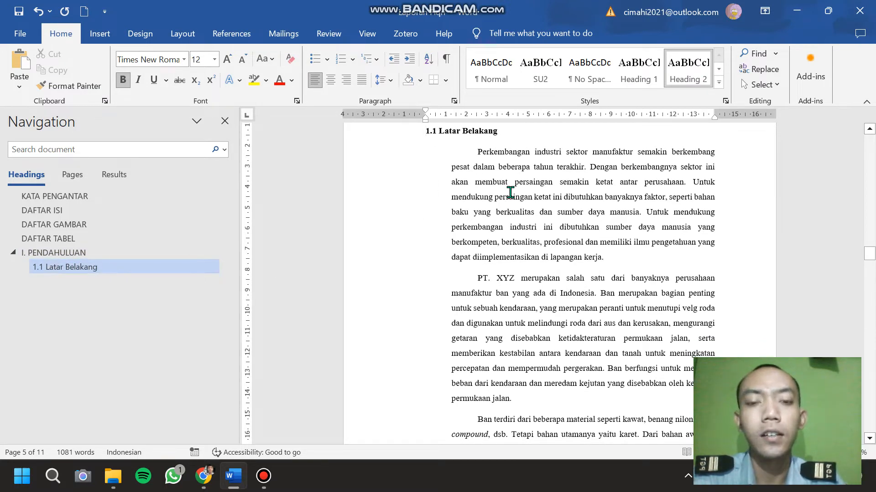
Apply the Heading 2 style to the 1.2 Tujuan and 1.3 Rumusan Masalah subheadings.
scroll(510, 192, "down", 15)
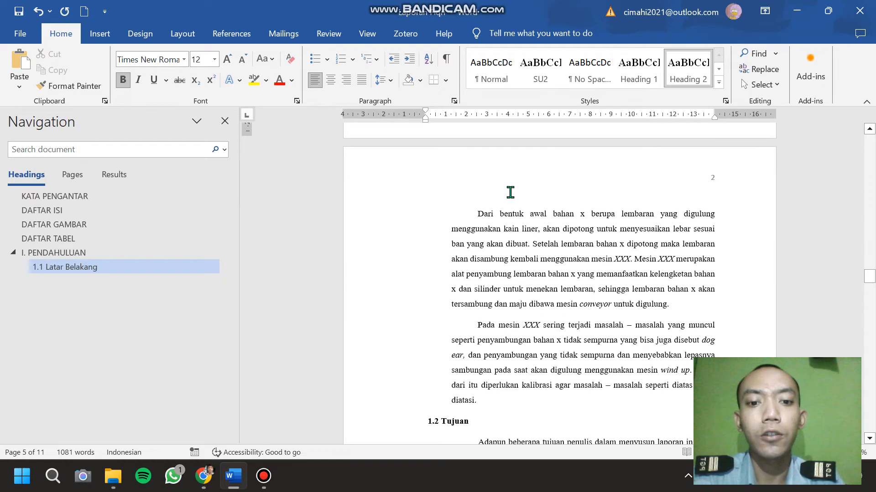
scroll(510, 192, "down", 5)
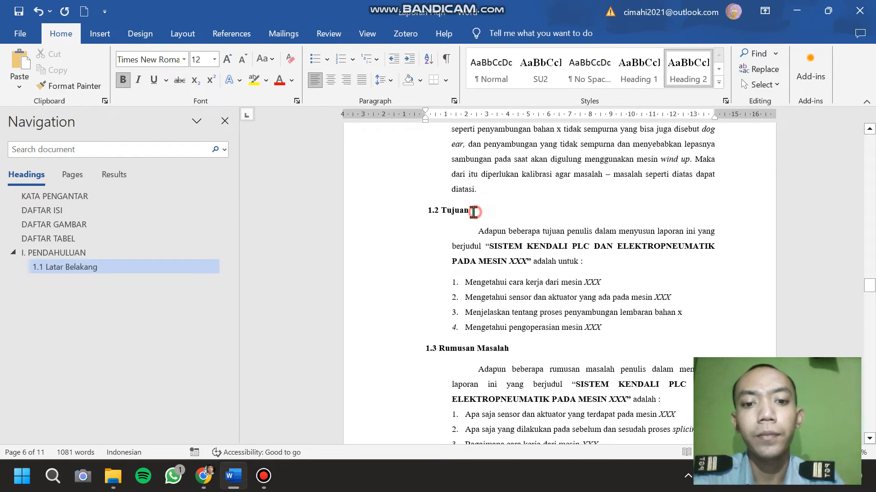
left_click_drag(473, 212, 417, 206)
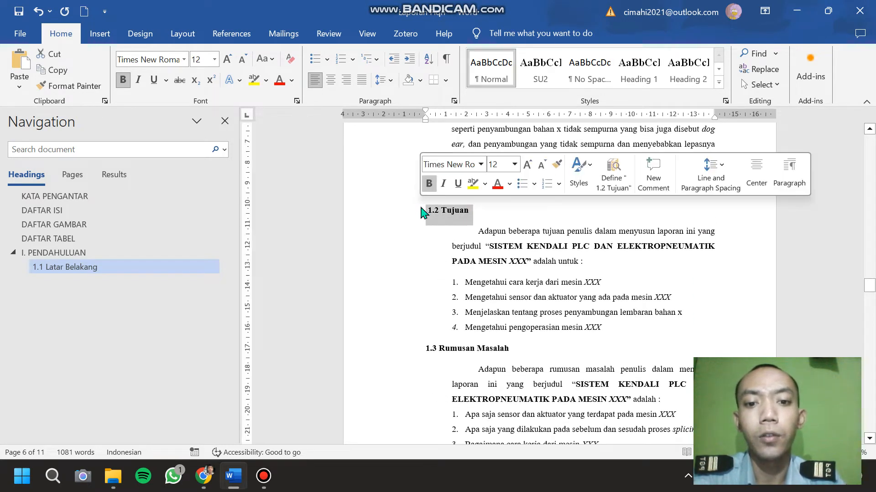
left_click(687, 80)
scroll(520, 262, "down", 2)
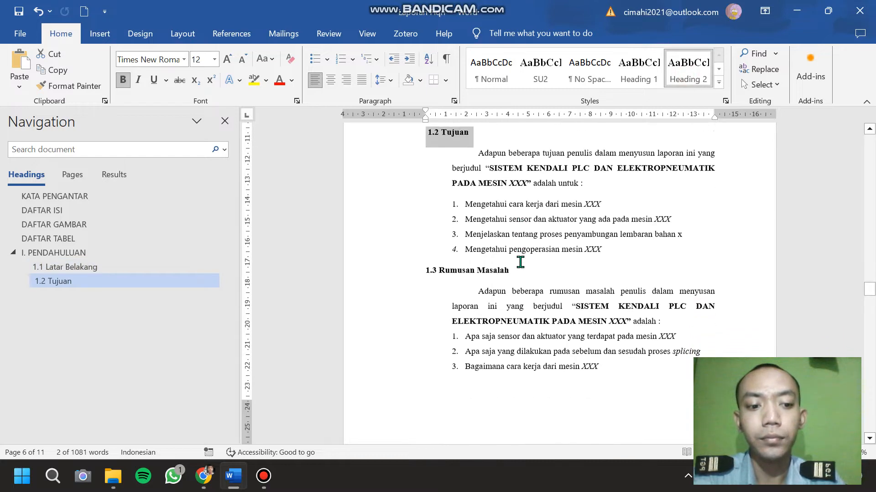
left_click_drag(523, 262, 401, 261)
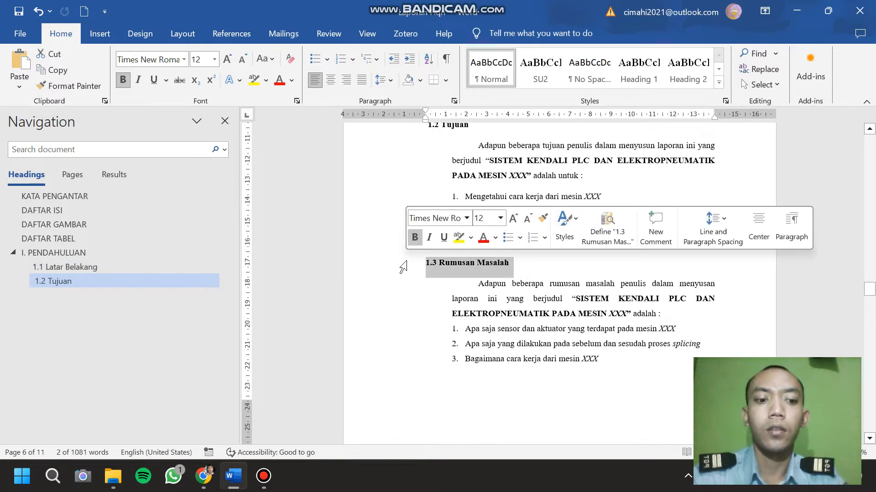
left_click(698, 67)
Apply the Heading 2 style to the 1.4 Batasan Masalah and 1.5 Sistematika Penulisan subheadings.
scroll(554, 206, "down", 7)
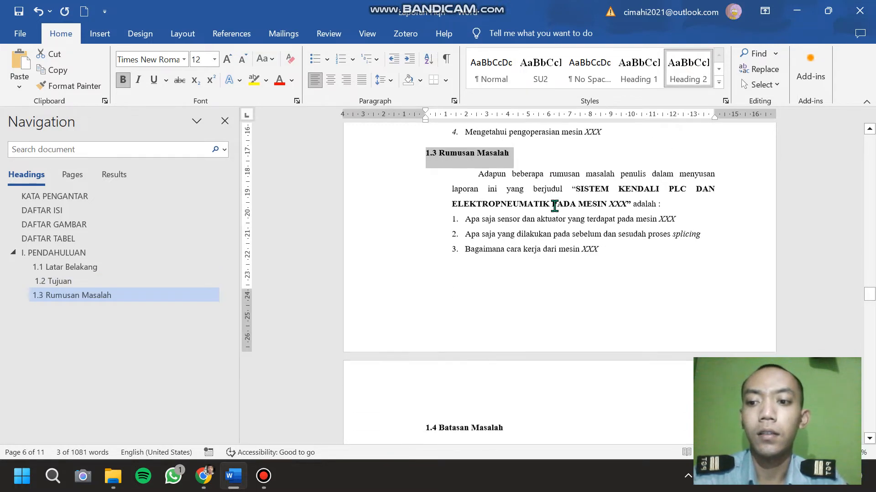
left_click_drag(509, 244, 412, 240)
left_click(689, 74)
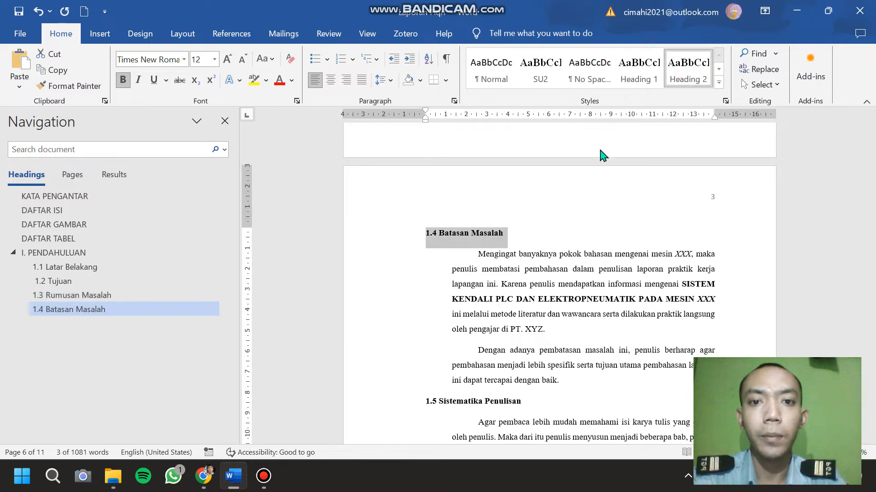
scroll(561, 190, "down", 3)
left_click_drag(537, 247, 399, 255)
left_click(695, 86)
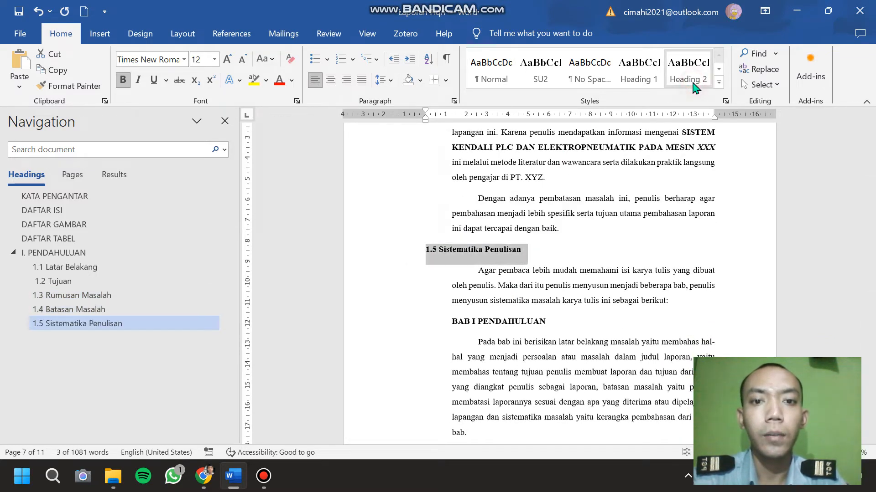
Apply the Heading 1 style to the II.TINJAUAN PERUSAHAAN chapter title.
scroll(579, 224, "down", 10)
scroll(583, 222, "down", 10)
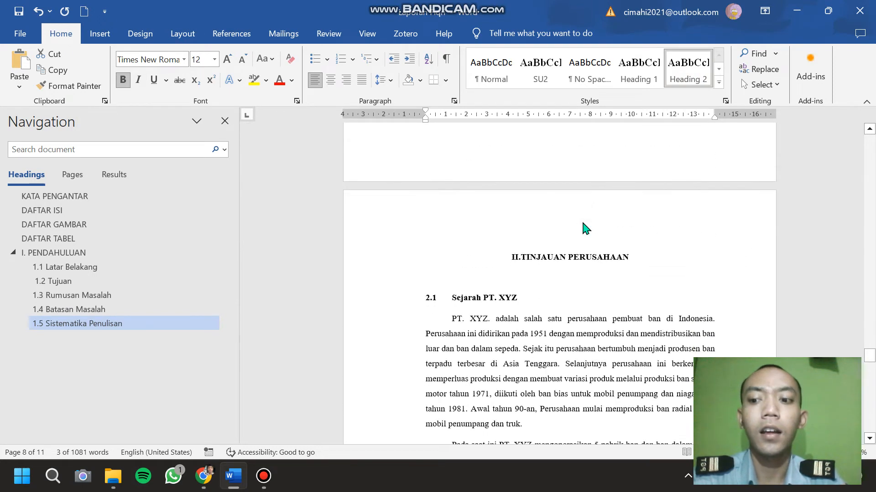
scroll(586, 228, "down", 1)
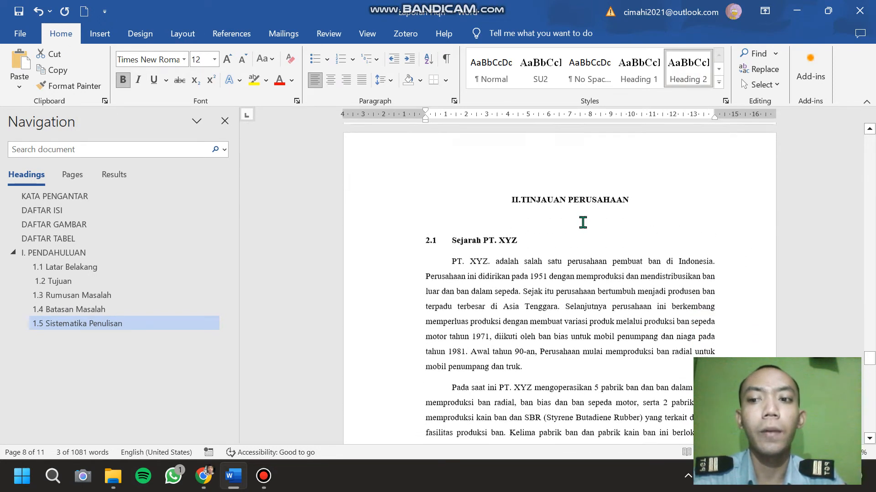
left_click_drag(634, 198, 498, 197)
left_click(635, 198)
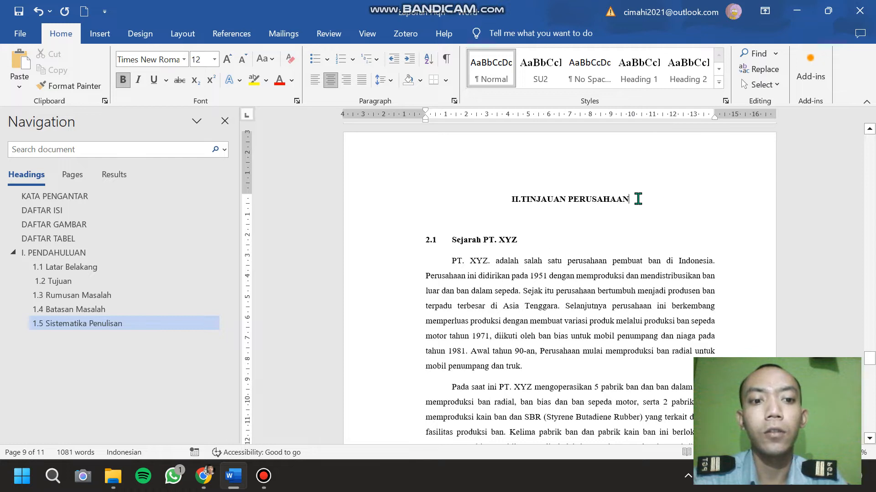
left_click_drag(637, 199, 511, 199)
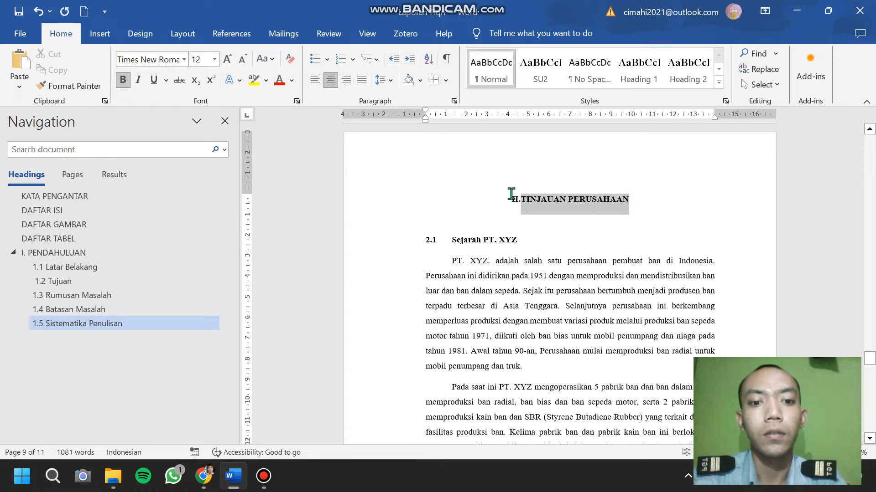
left_click(628, 85)
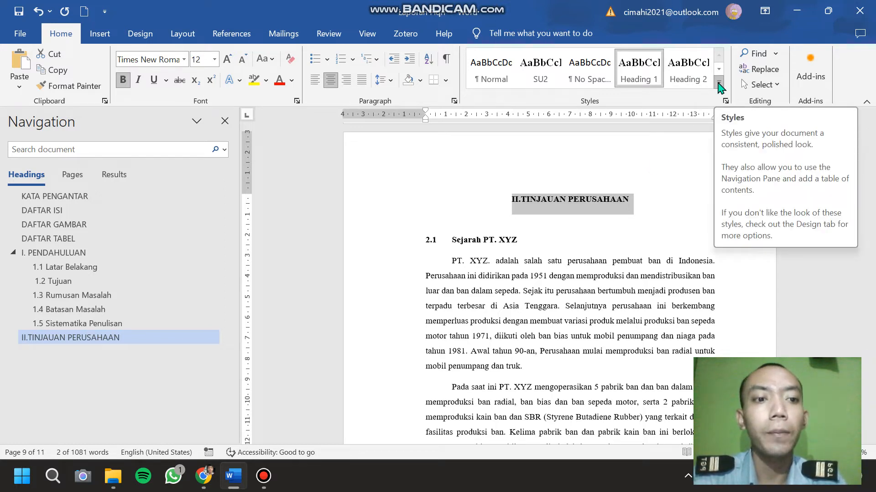
Start a new style named subbab2 from the selected title's formatting and base it on Heading 2.
left_click(720, 87)
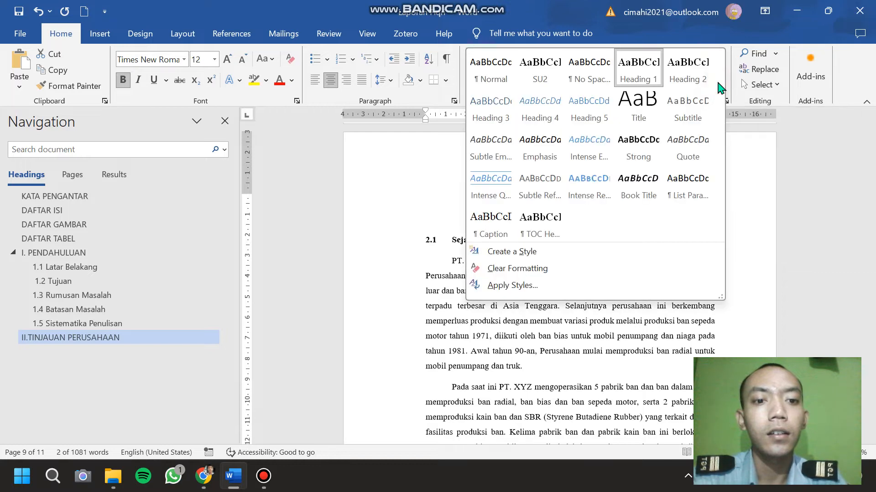
left_click(592, 262)
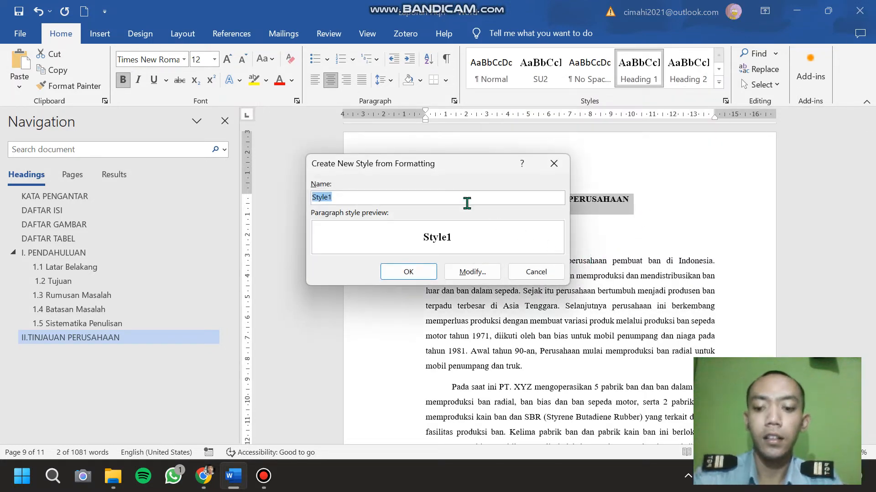
type("subbab2")
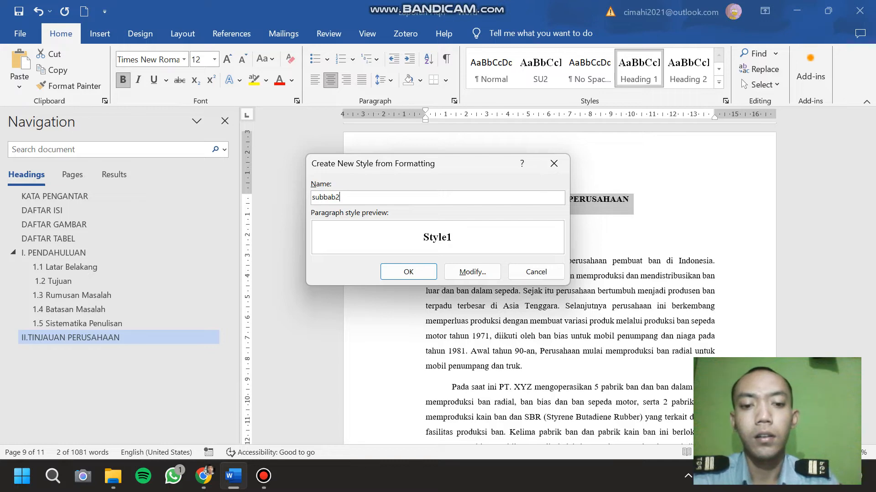
left_click(468, 272)
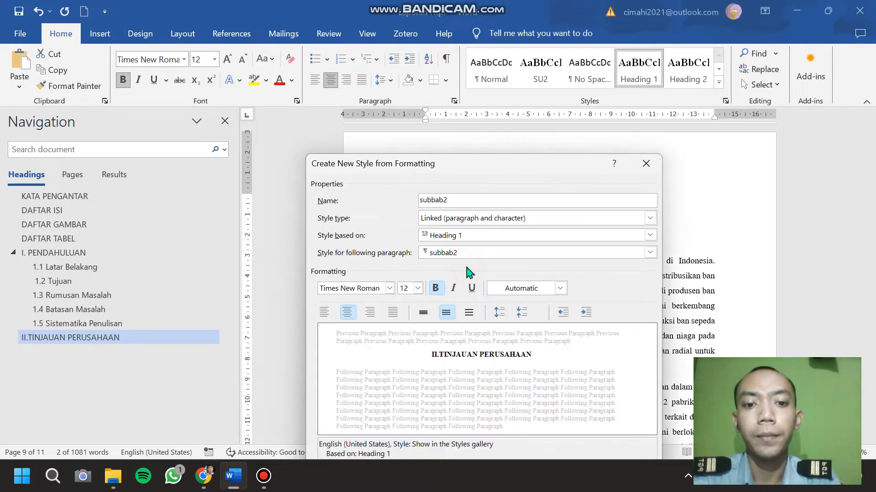
left_click_drag(457, 166, 439, 58)
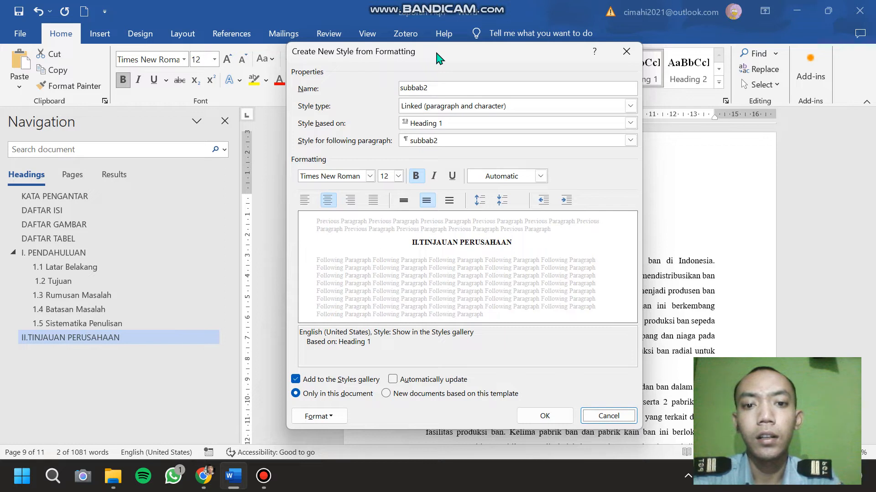
left_click(475, 125)
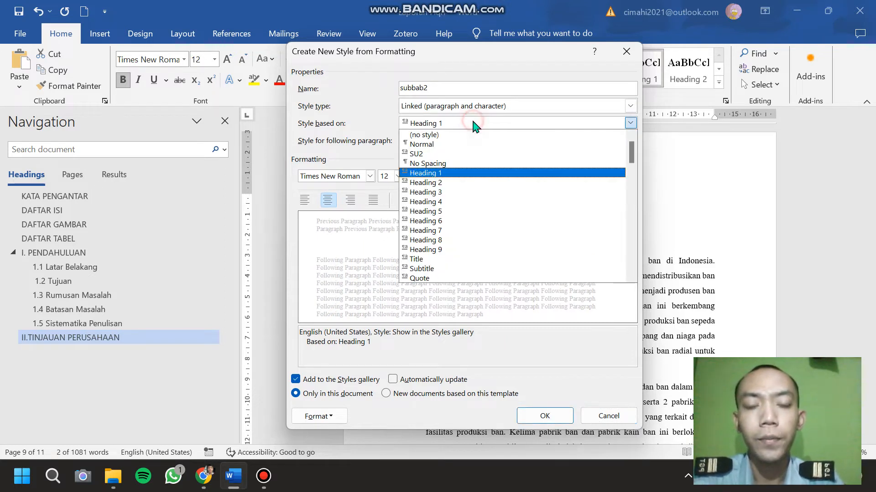
left_click(463, 183)
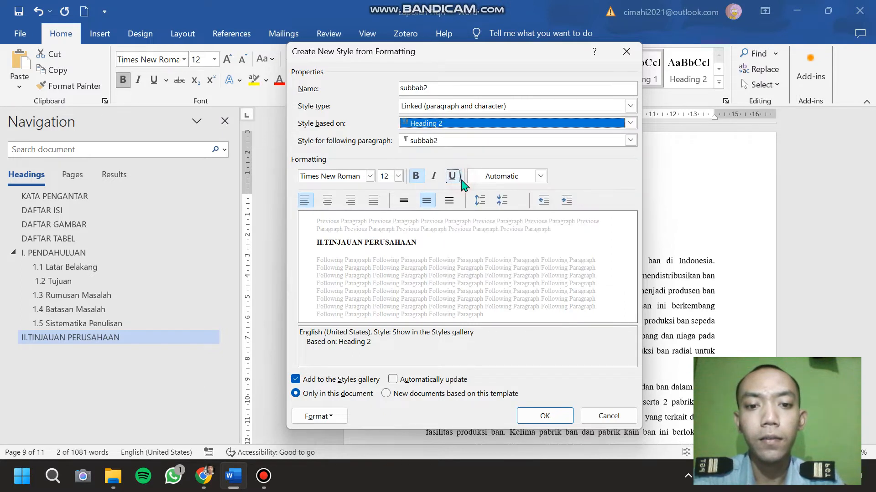
Set the subbab2 style's font colour to black (Text 1) and its paragraph alignment to left.
left_click(541, 176)
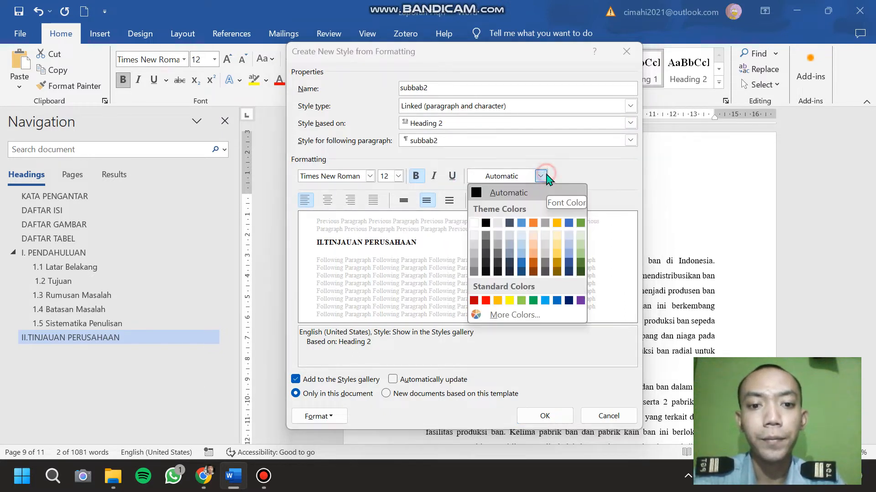
left_click(486, 224)
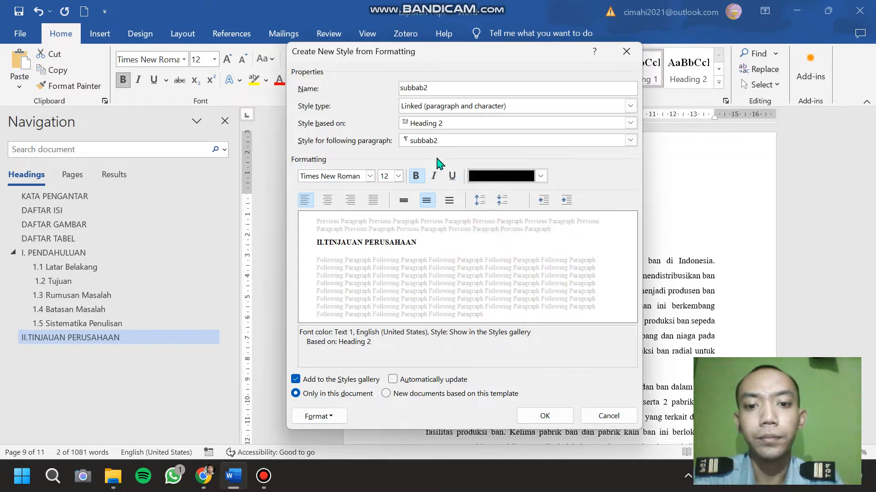
left_click(369, 177)
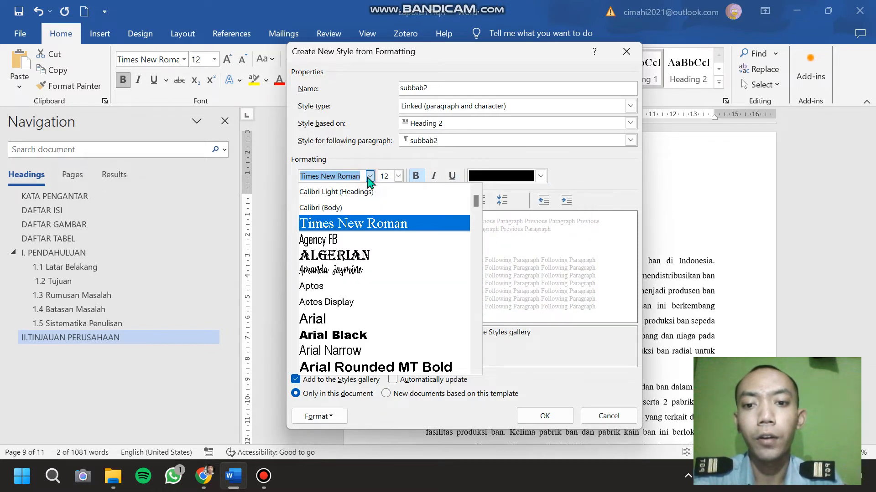
left_click(409, 164)
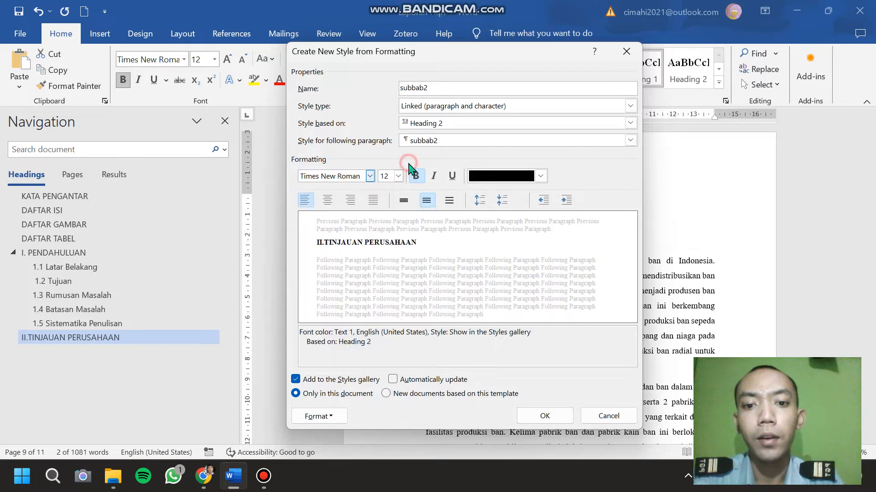
left_click(398, 176)
left_click(398, 178)
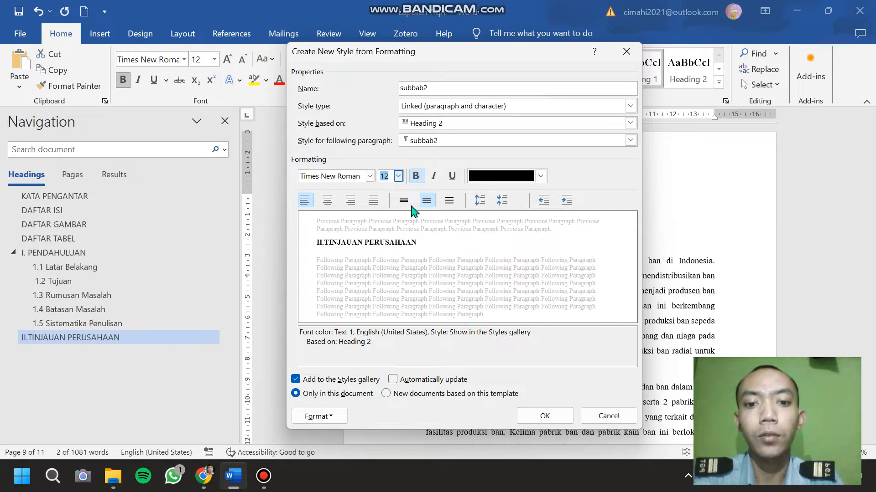
left_click(327, 201)
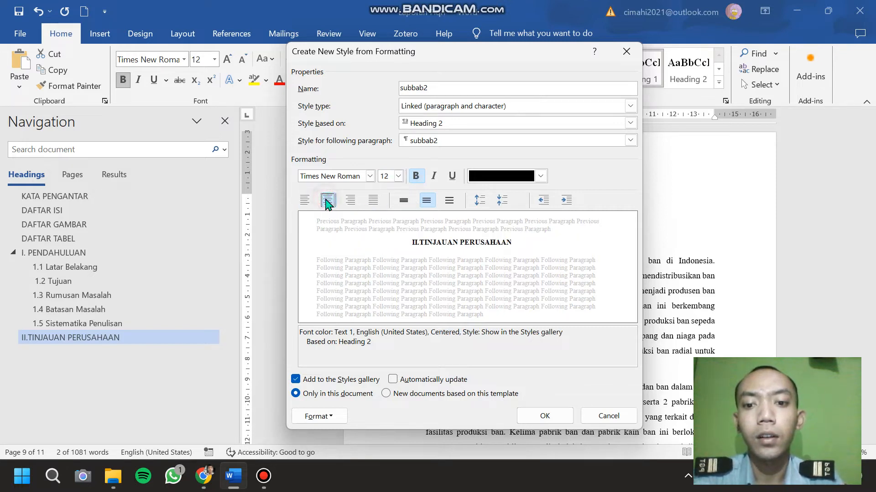
left_click(304, 200)
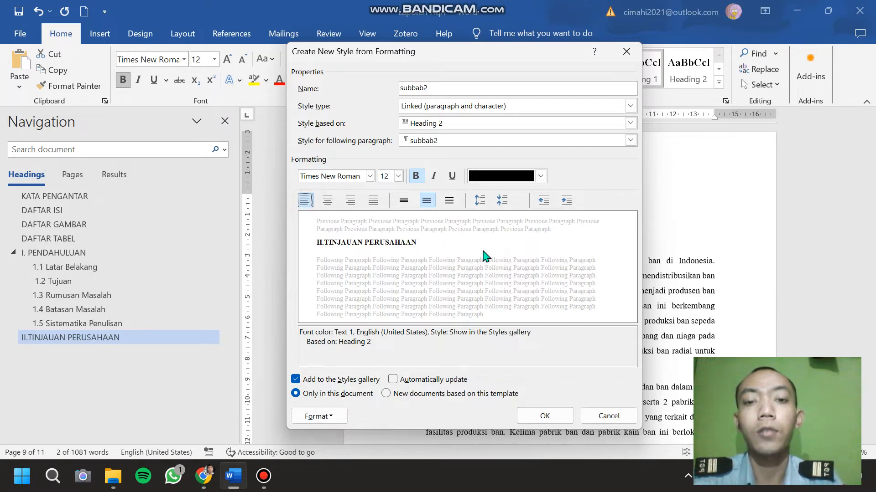
Create the subbab2 style and undo its application to the II.TINJAUAN PERUSAHAAN chapter title.
left_click(545, 417)
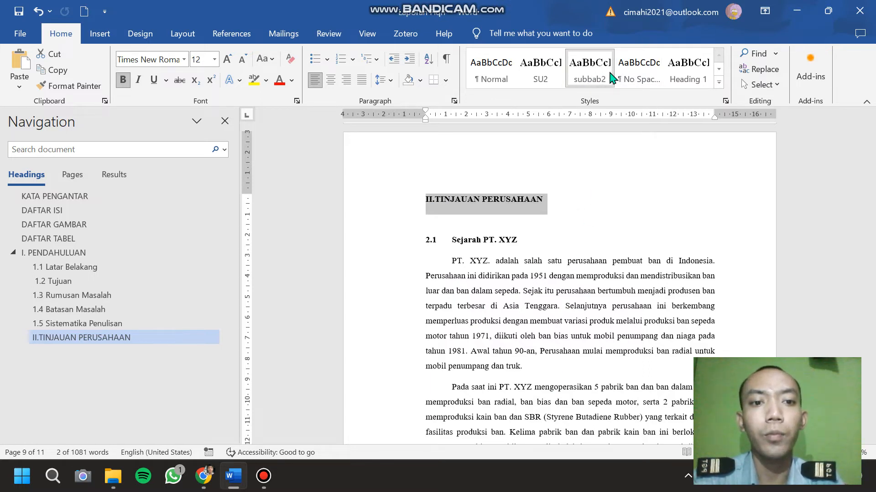
left_click(579, 232)
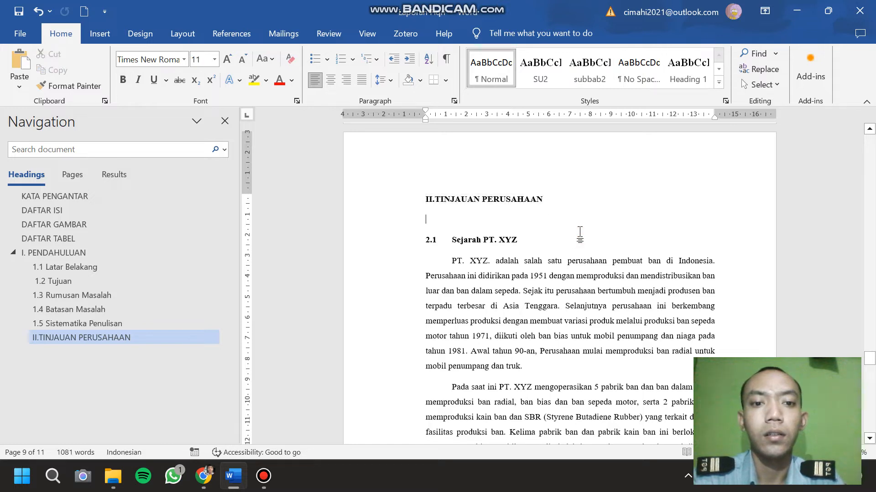
key("ctrl+z")
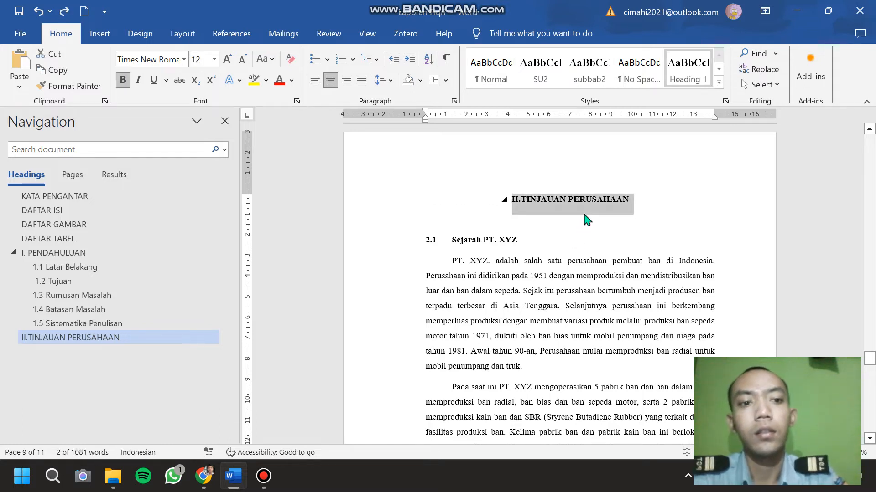
Apply the subbab2 style to the 2.1 Sejarah PT. XYZ subheading and remove the empty heading line above it.
left_click(553, 226)
left_click_drag(528, 240, 395, 236)
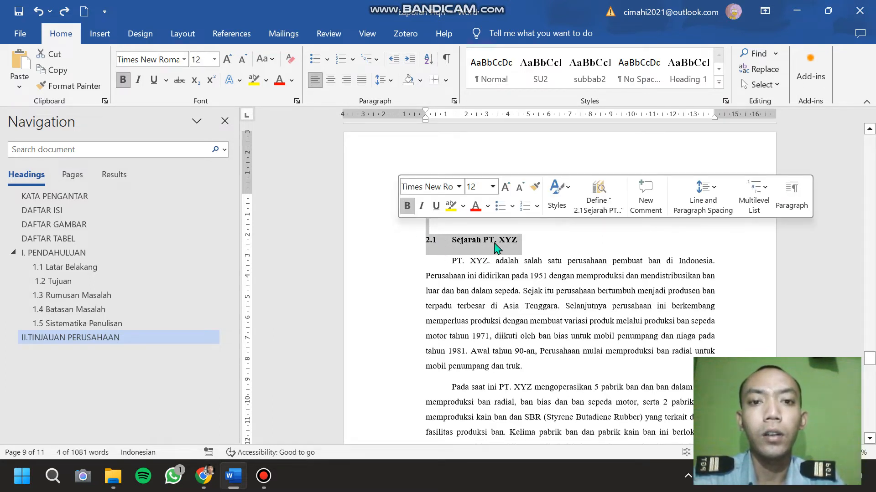
left_click(593, 81)
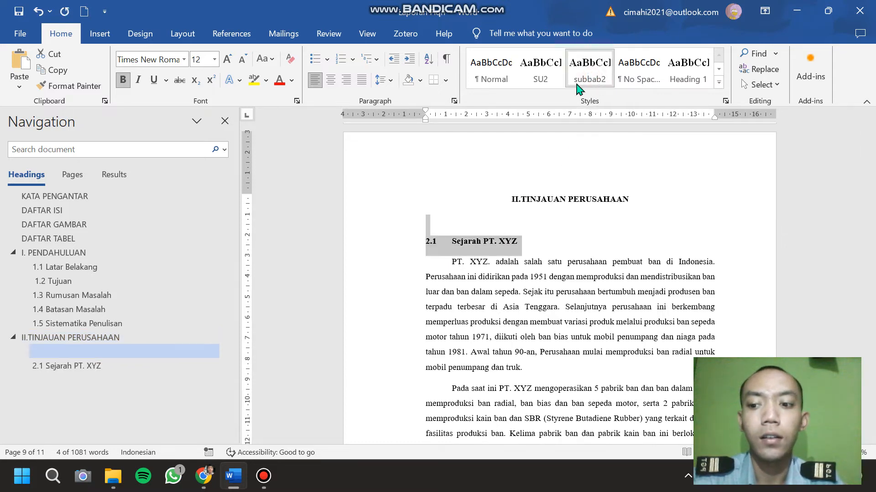
left_click(153, 352)
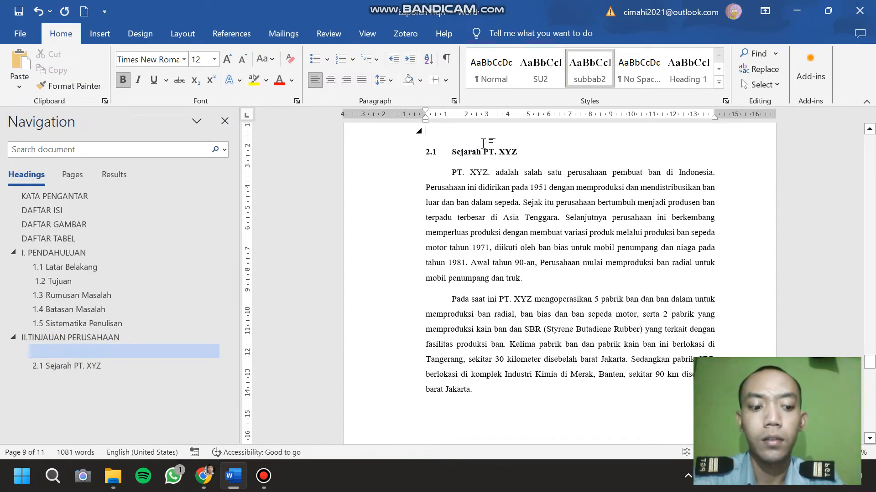
key("BackSpace")
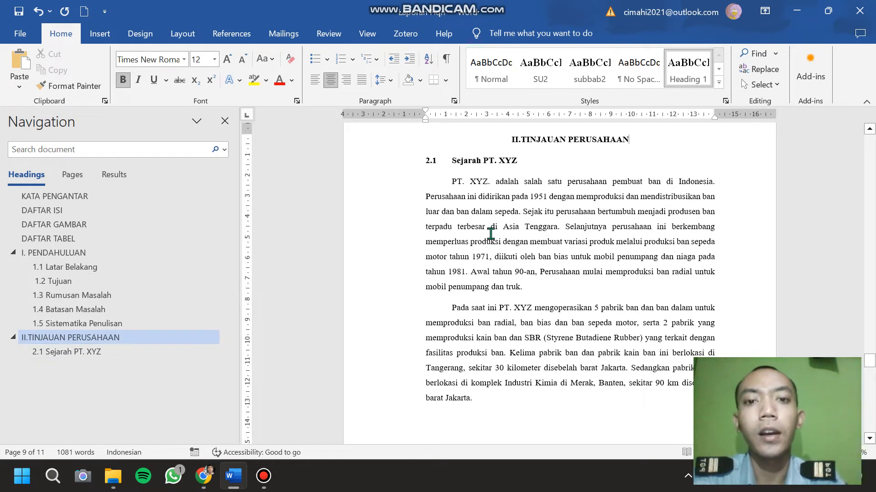
Apply the subbab2 style to the 2.2 Profil Perusahaan subheading.
scroll(490, 233, "down", 5)
scroll(490, 234, "down", 7)
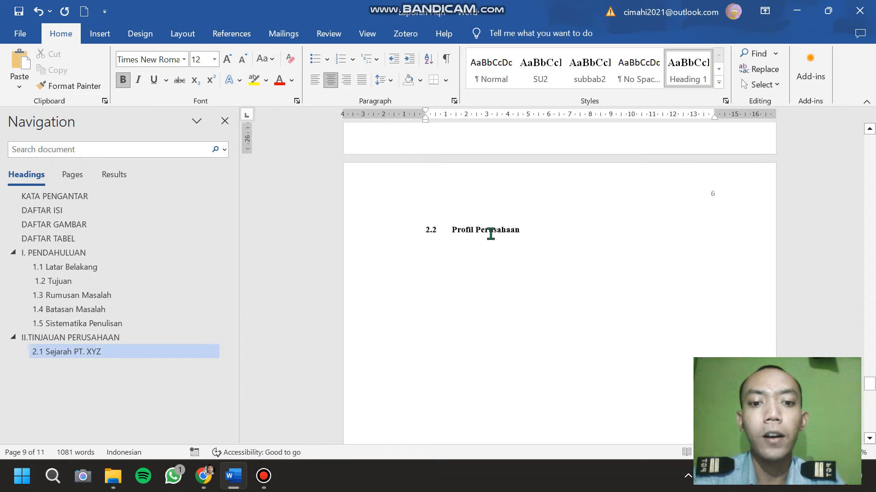
left_click_drag(528, 230, 404, 221)
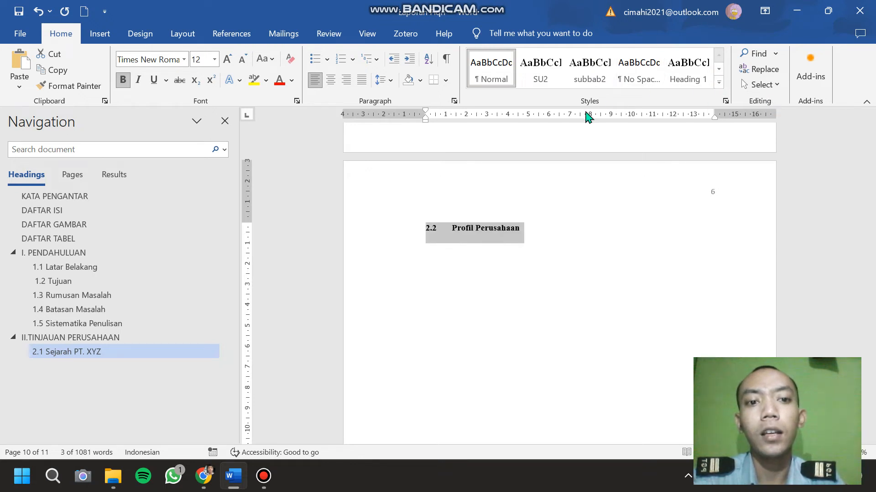
left_click(589, 78)
Apply the subbab2 style to the 2.3 Visi, Misi, dan Nilai – nilai Perusahaan subheading.
scroll(543, 275, "down", 10)
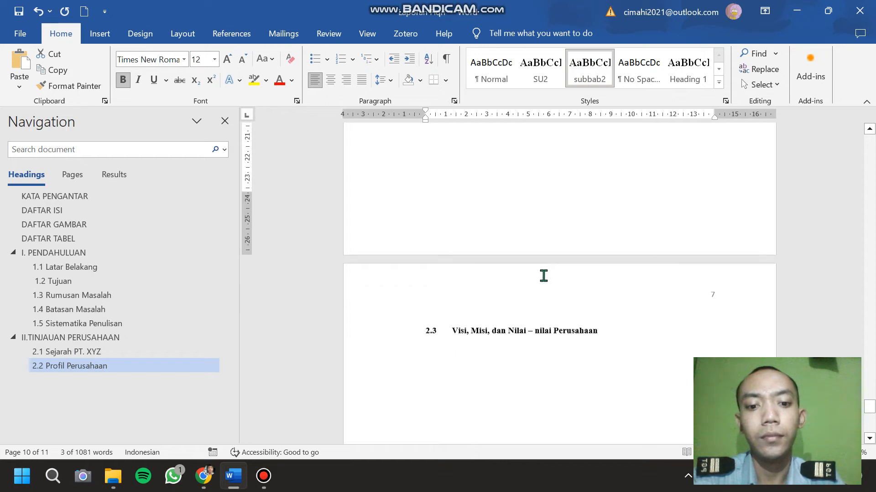
left_click_drag(628, 211, 381, 201)
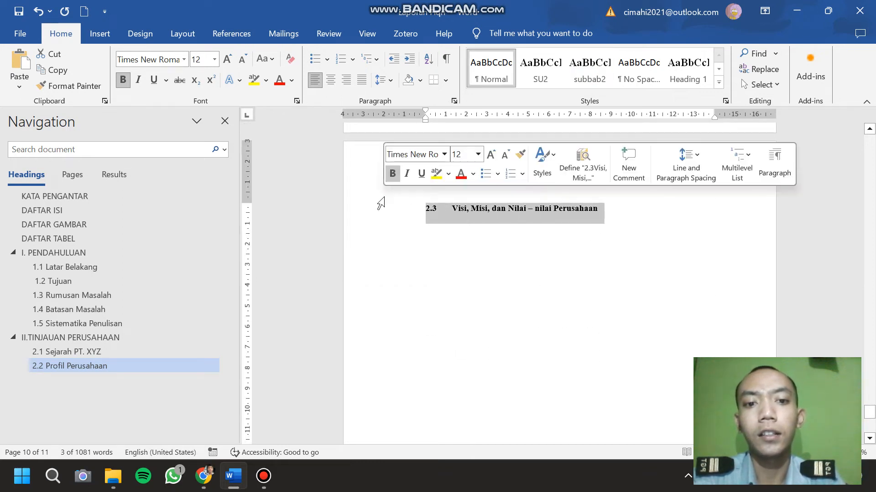
left_click(582, 81)
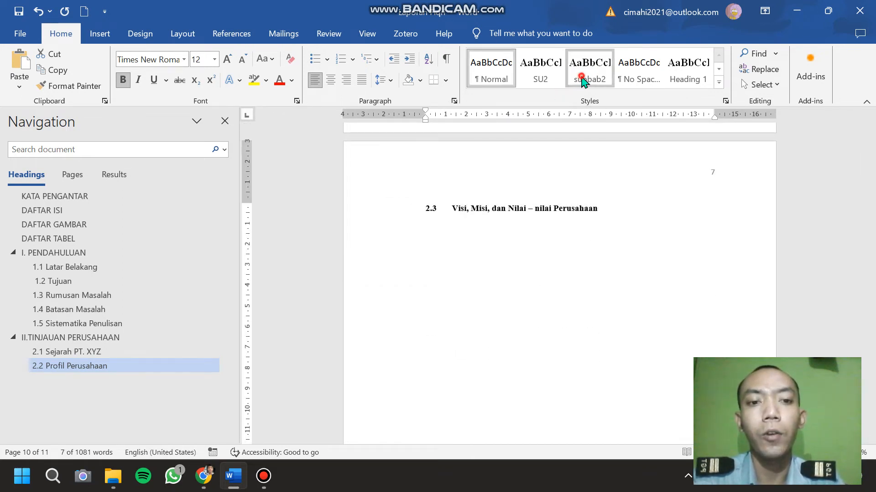
left_click(622, 211)
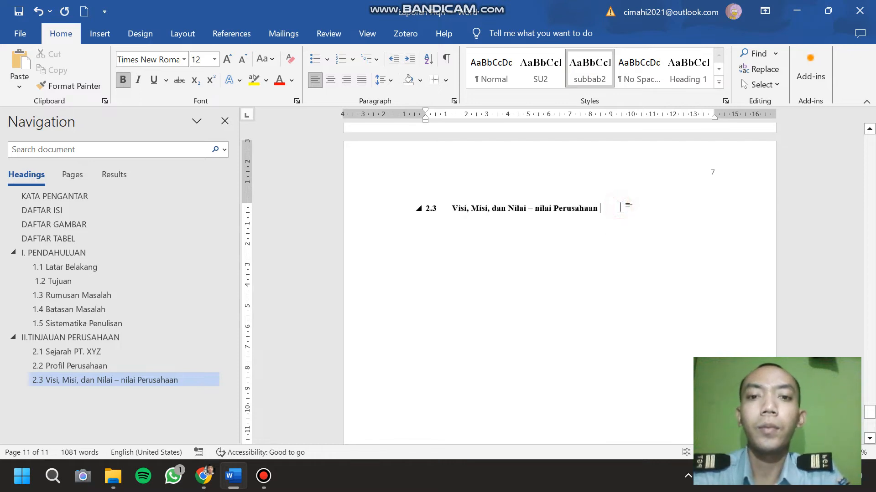
Create a new style named subbab3 from the 2.3 subheading, based on Heading 2 with the Automatic font colour.
scroll(623, 213, "up", 2)
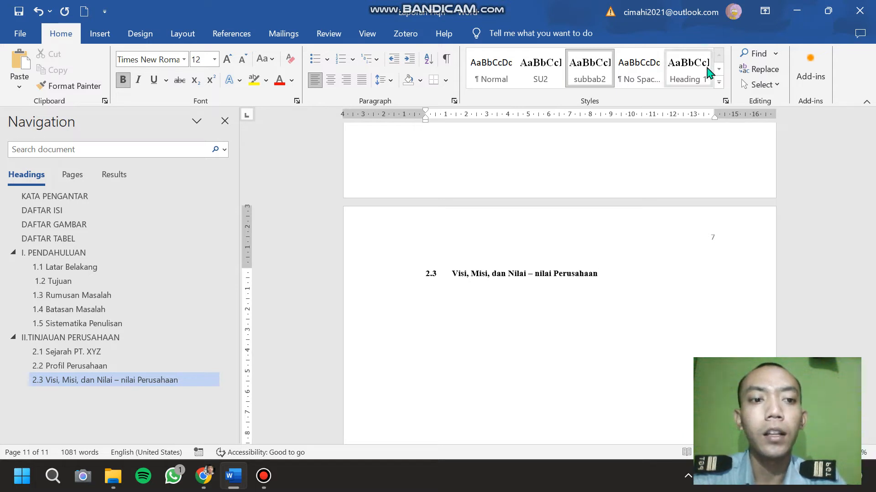
left_click(718, 82)
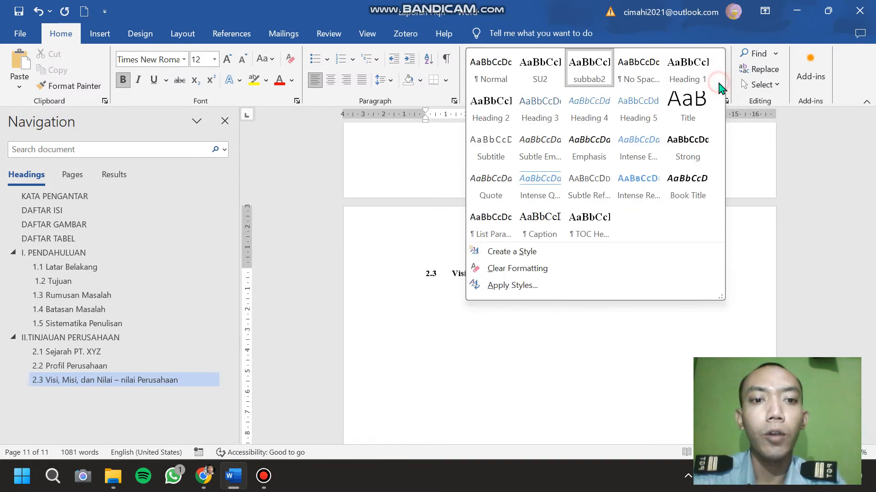
left_click(565, 253)
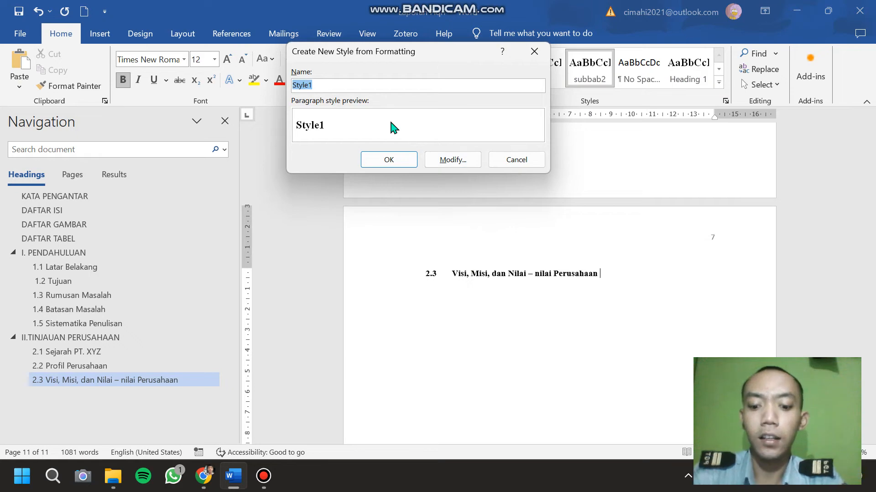
type("subbab3")
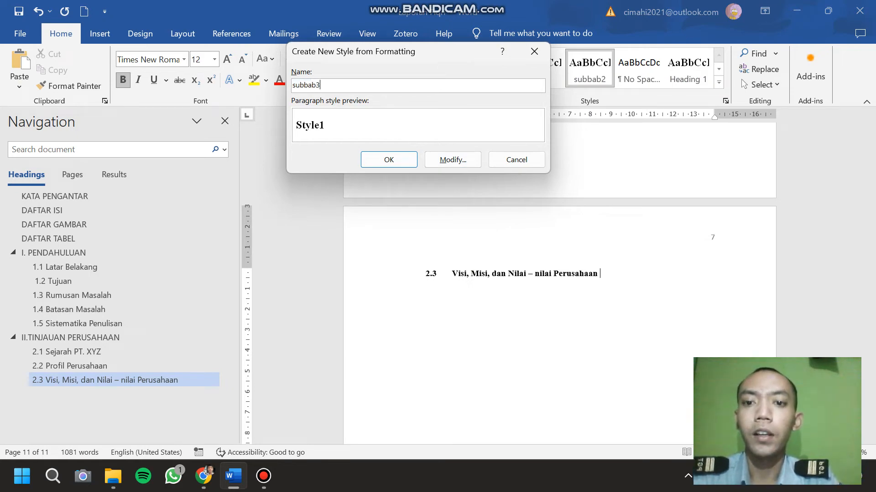
left_click(452, 160)
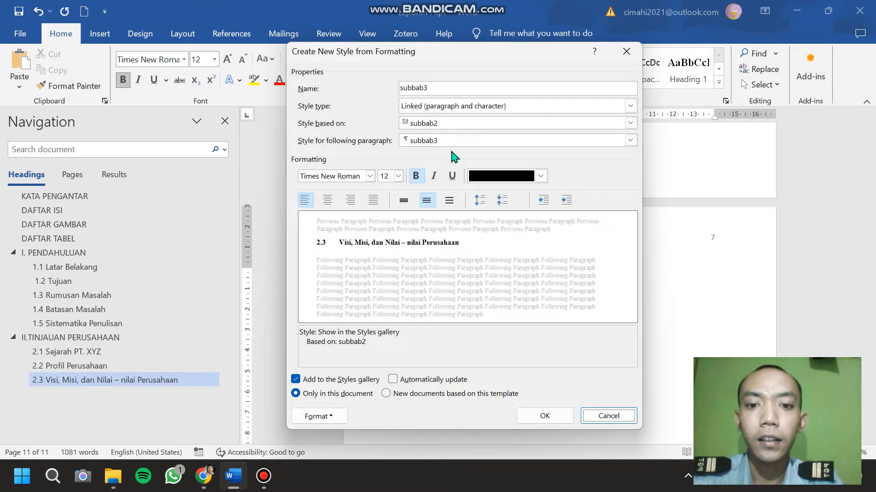
left_click(455, 123)
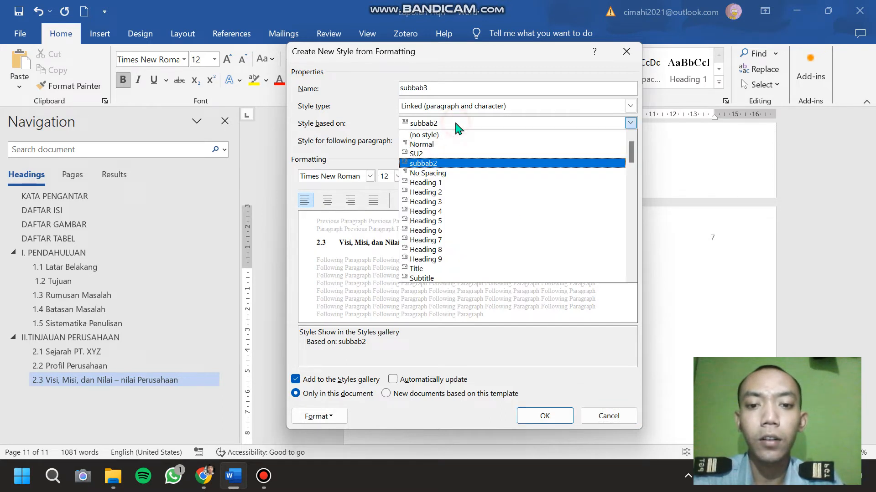
left_click(451, 192)
left_click(539, 176)
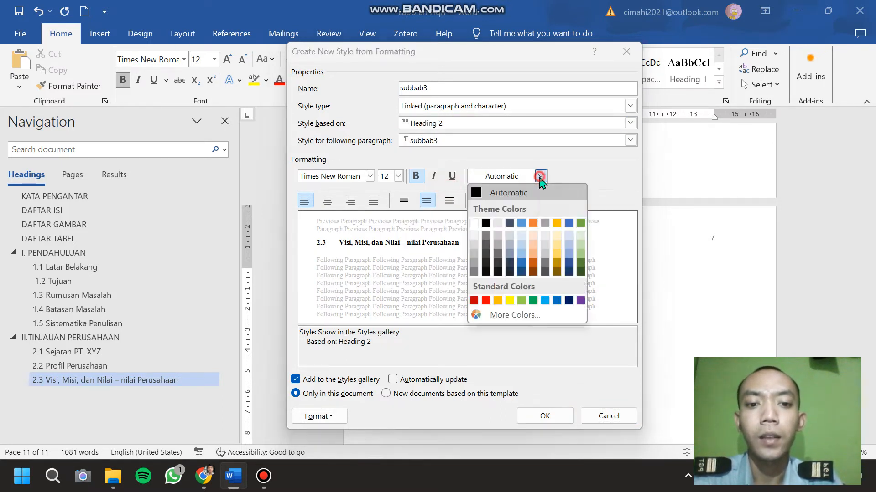
left_click(514, 195)
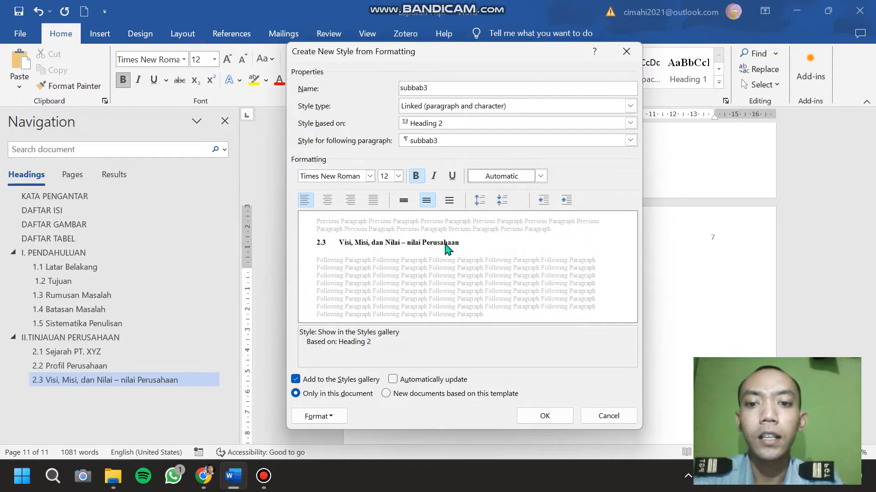
left_click(544, 416)
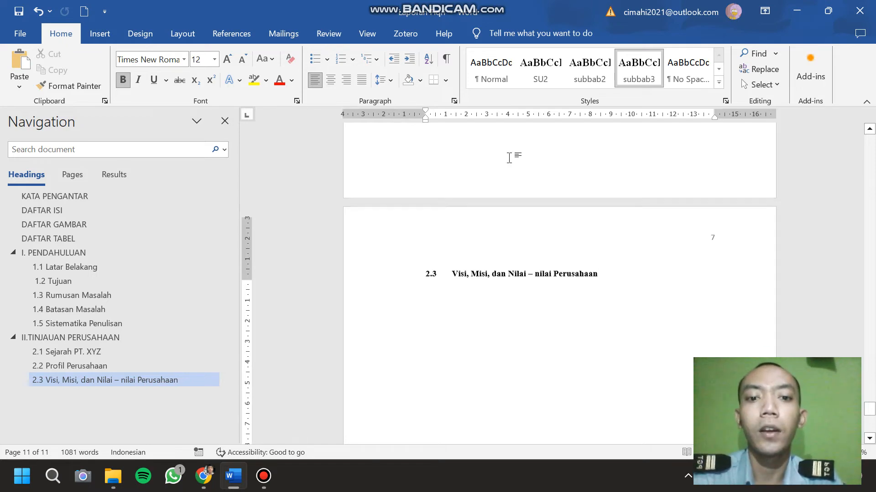
Insert the Automatic Table 1 table of contents on a new line below the DAFTAR ISI title.
scroll(509, 158, "up", 5)
scroll(508, 157, "up", 15)
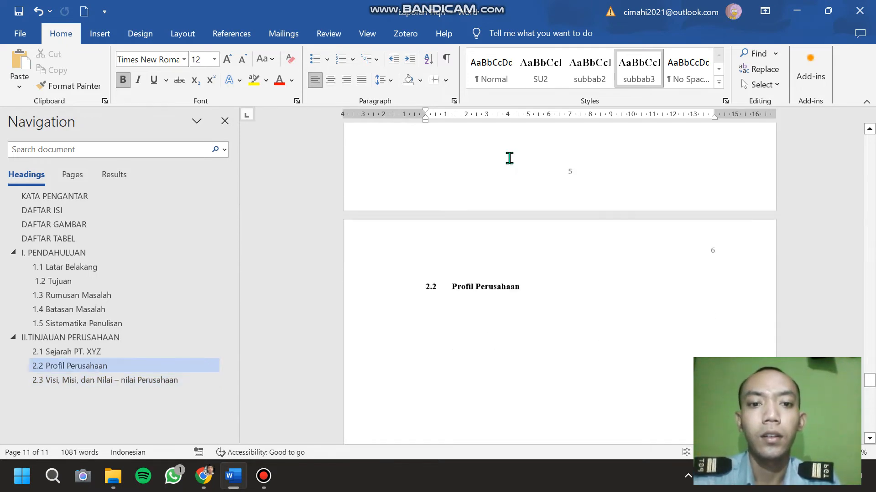
scroll(509, 157, "up", 20)
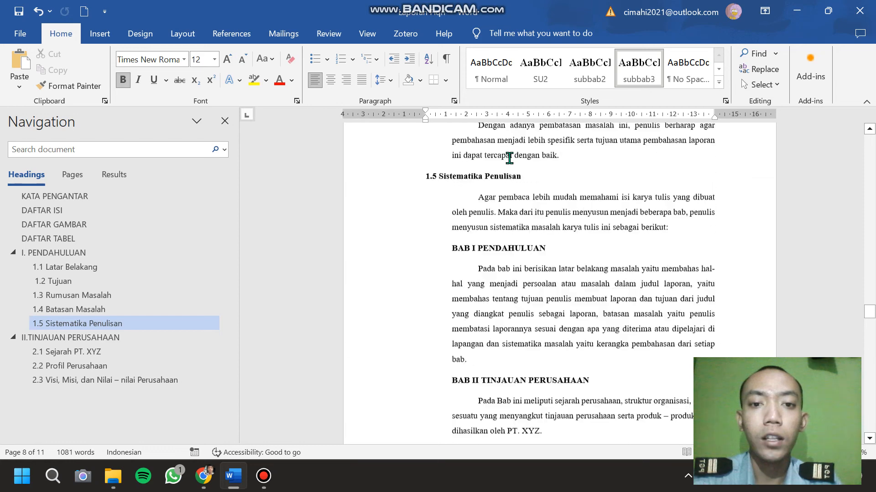
scroll(509, 157, "up", 15)
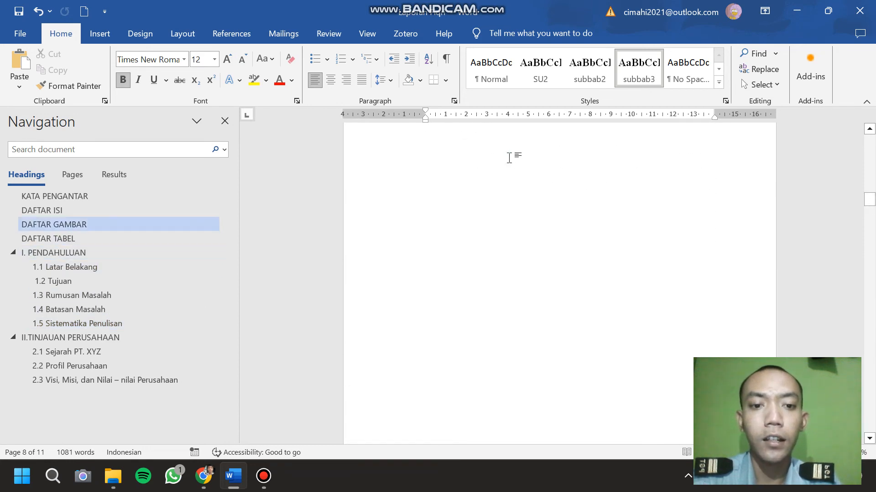
left_click(71, 211)
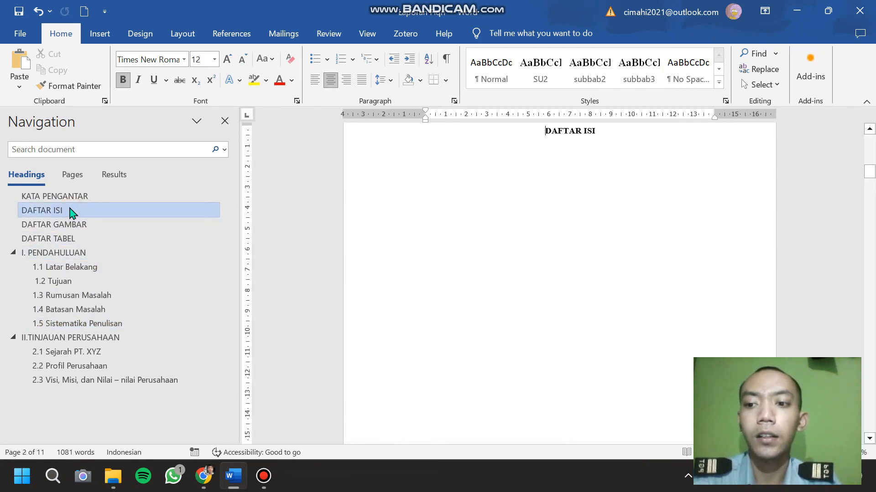
left_click(643, 136)
key("Return")
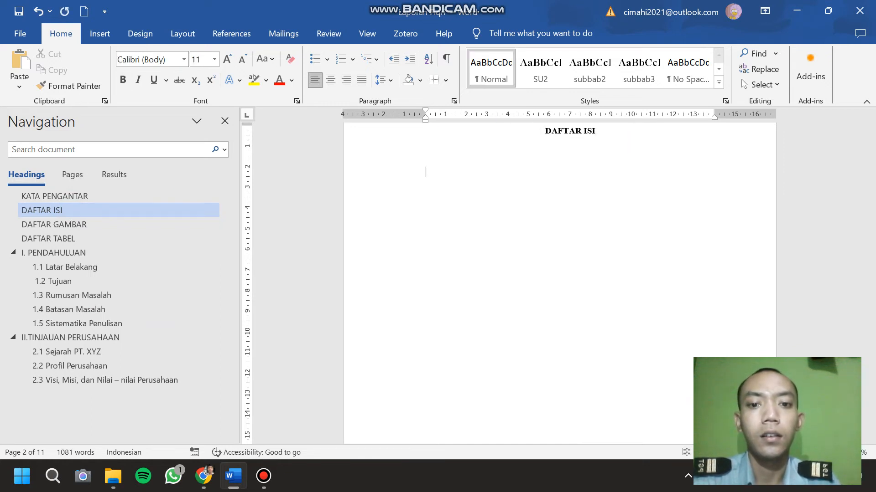
left_click(232, 34)
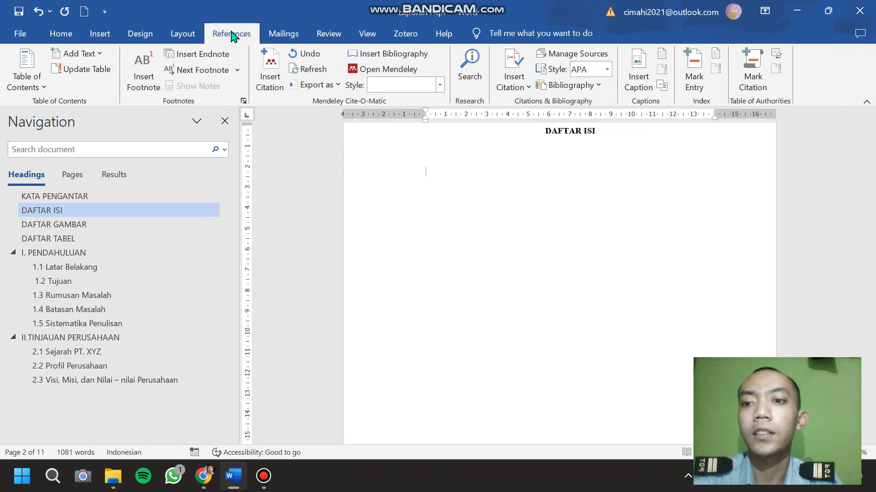
left_click(42, 87)
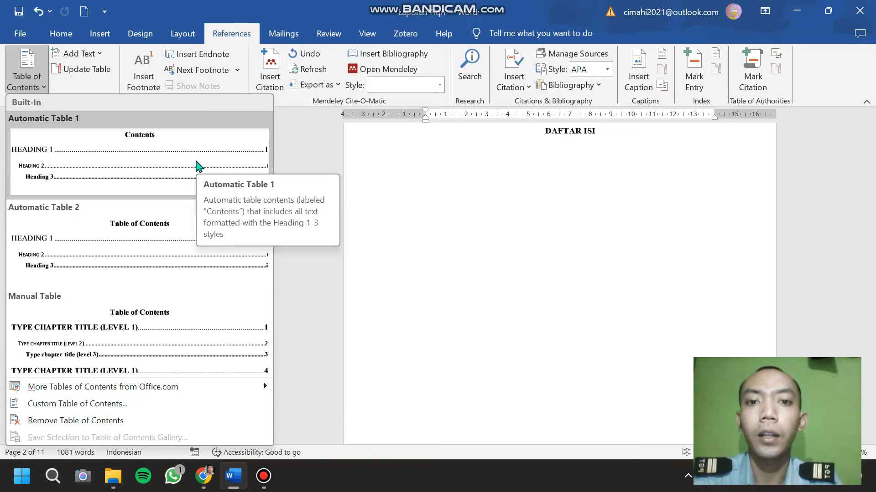
left_click(197, 165)
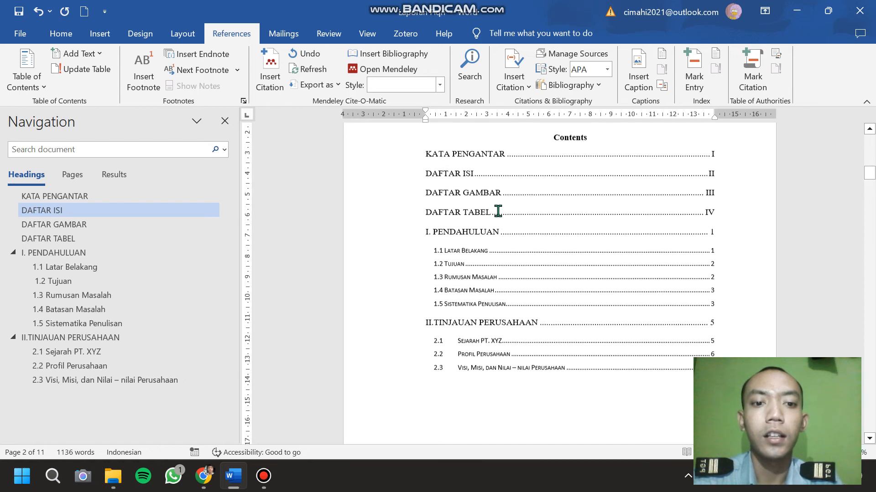
Delete the Contents title text at the top of the inserted table of contents.
scroll(498, 211, "up", 1)
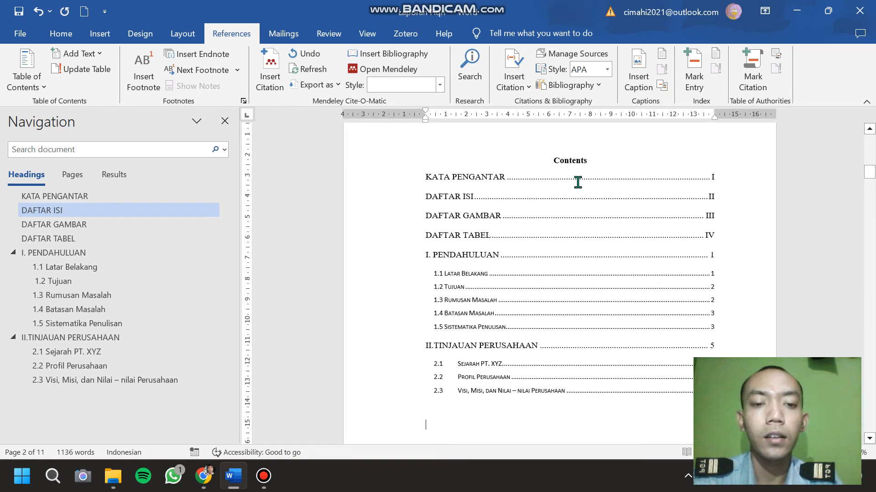
scroll(578, 182, "up", 3)
left_click(591, 233)
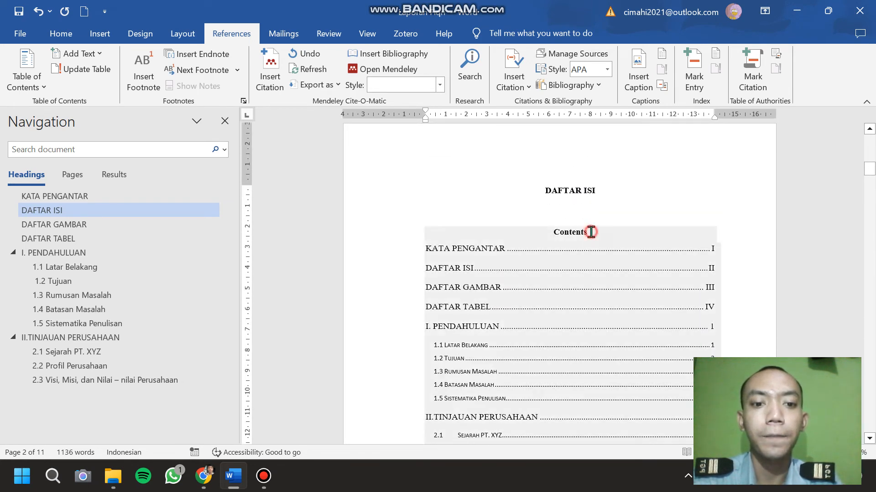
left_click(696, 206)
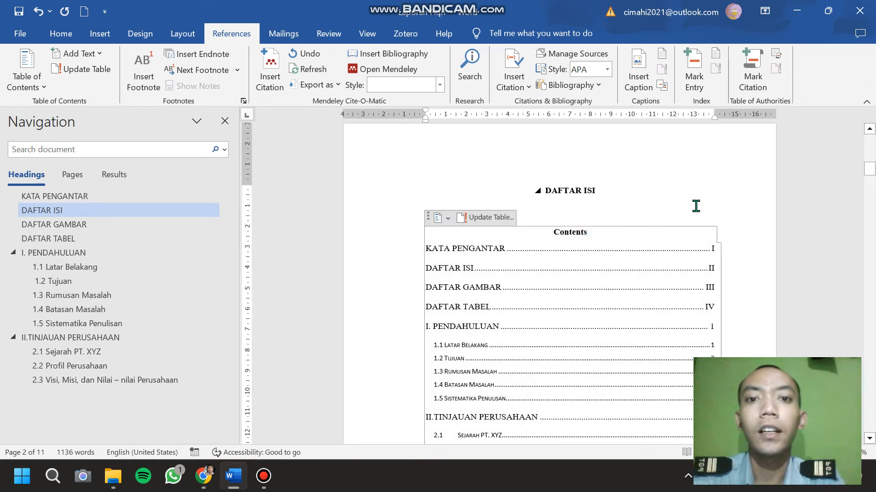
key("BackSpace")
key("BackSpace")
key("BackSpace")
key("BackSpace")
key("BackSpace")
key("BackSpace")
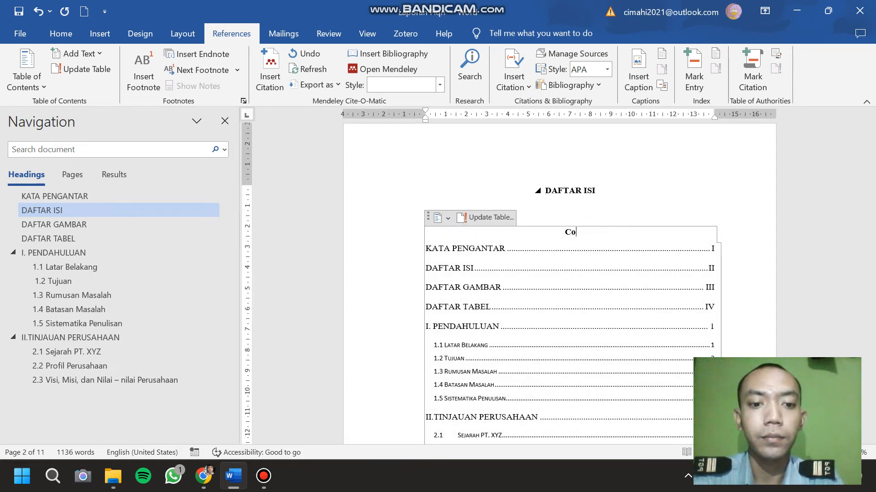
key("BackSpace")
key("BackSpace")
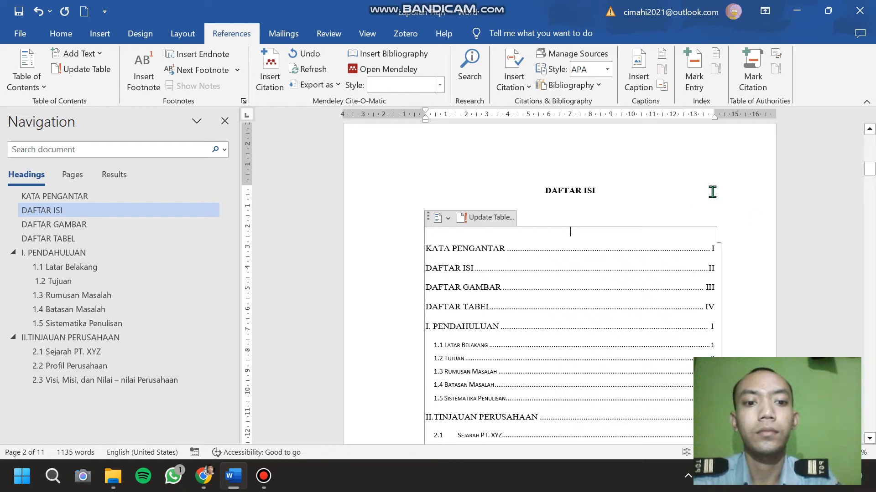
Set all the table of contents entries to Times New Roman, size 12.
scroll(710, 191, "down", 3)
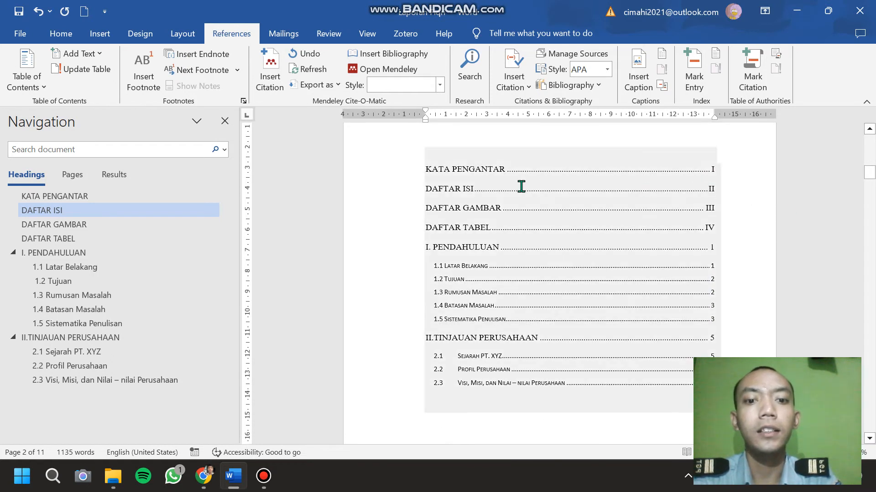
left_click_drag(426, 172, 721, 385)
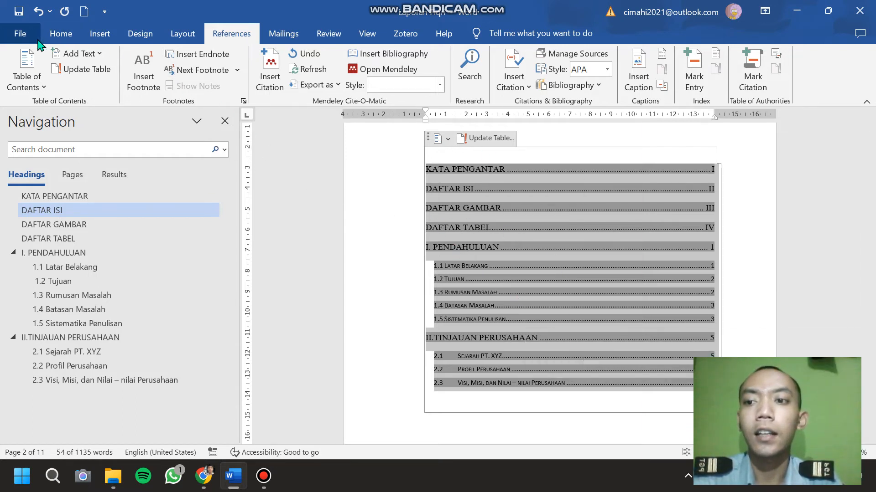
left_click(60, 35)
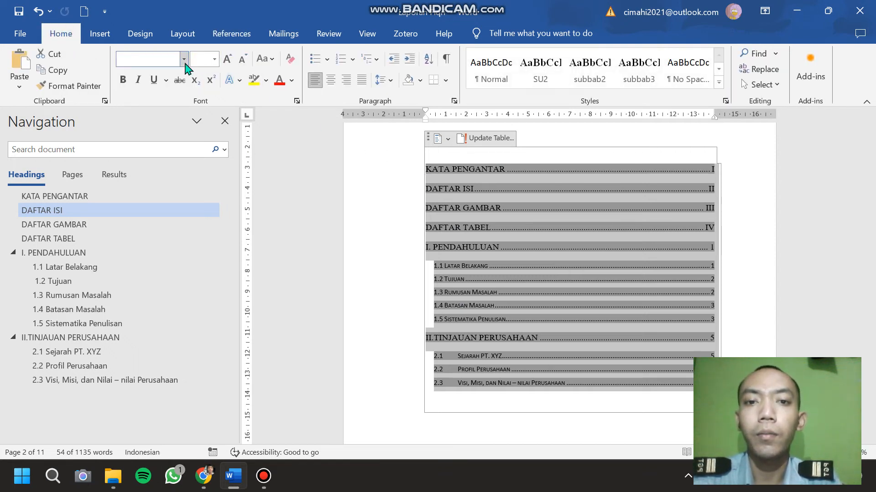
left_click(185, 63)
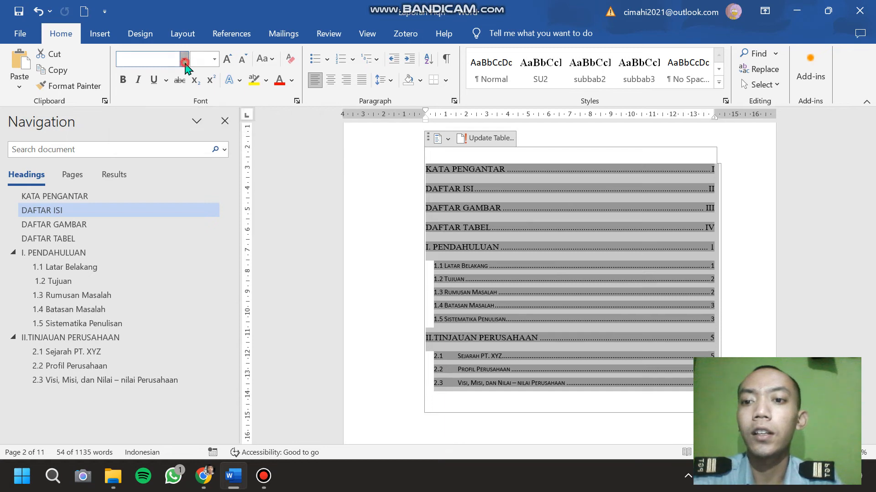
left_click(186, 142)
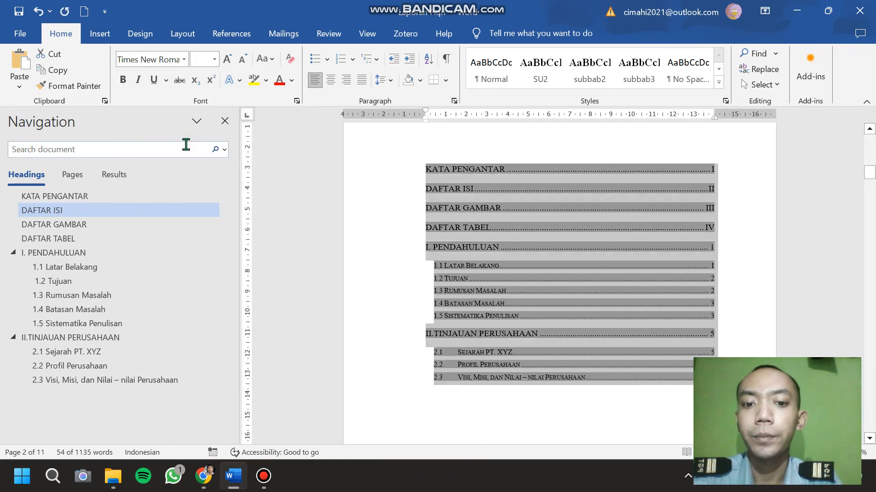
left_click(213, 60)
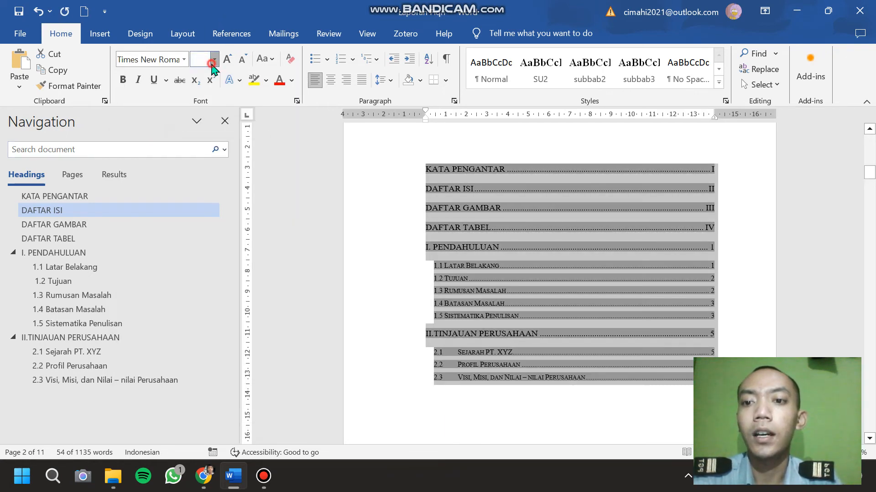
left_click(205, 132)
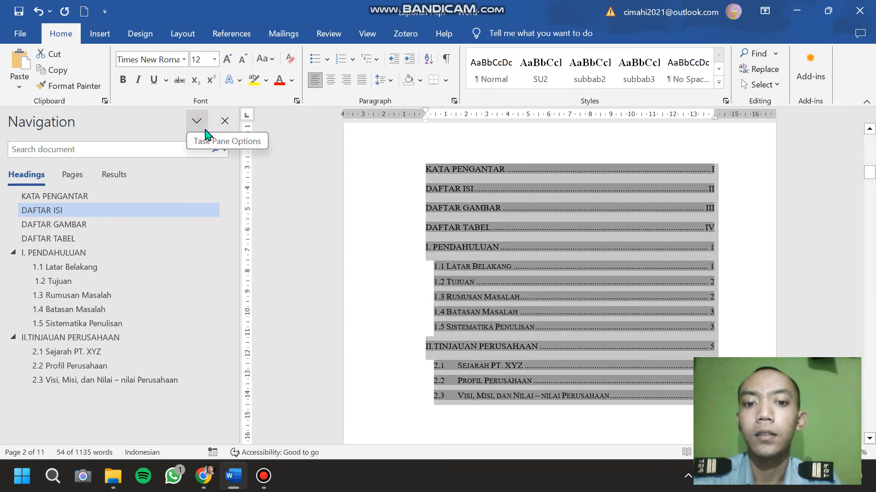
Bold the KATA PENGANTAR text in the table of contents.
left_click(357, 212)
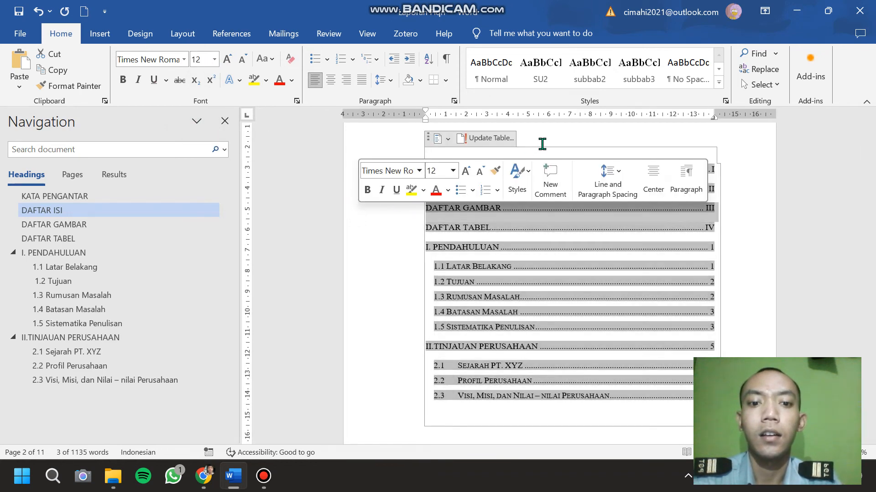
left_click(563, 136)
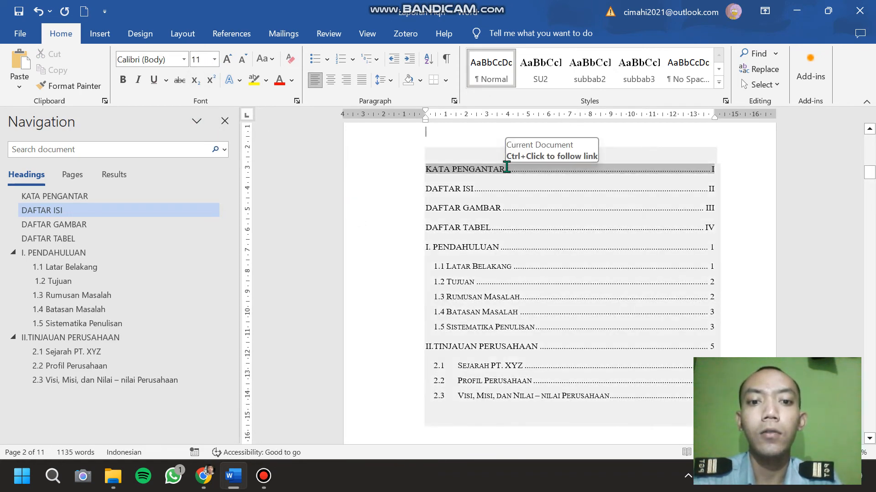
left_click_drag(505, 168, 414, 169)
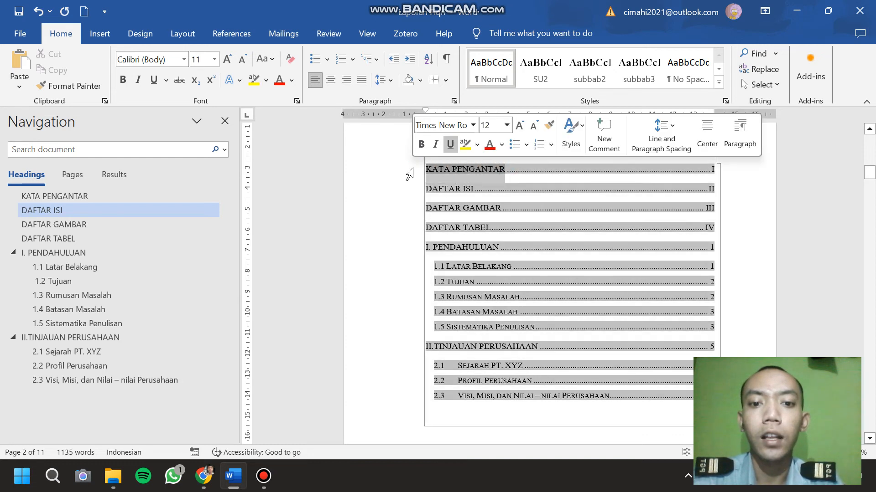
left_click(122, 81)
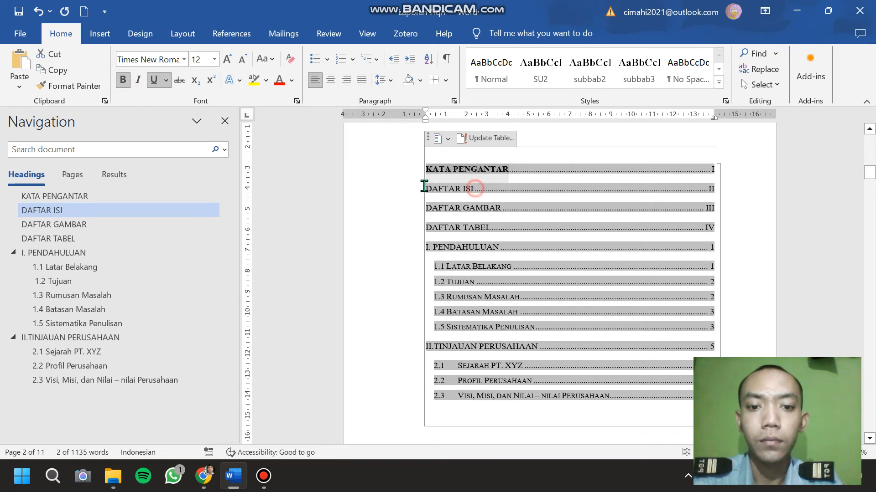
Select the whole DAFTAR ISI entry in the table of contents and apply bold to it.
left_click(405, 186)
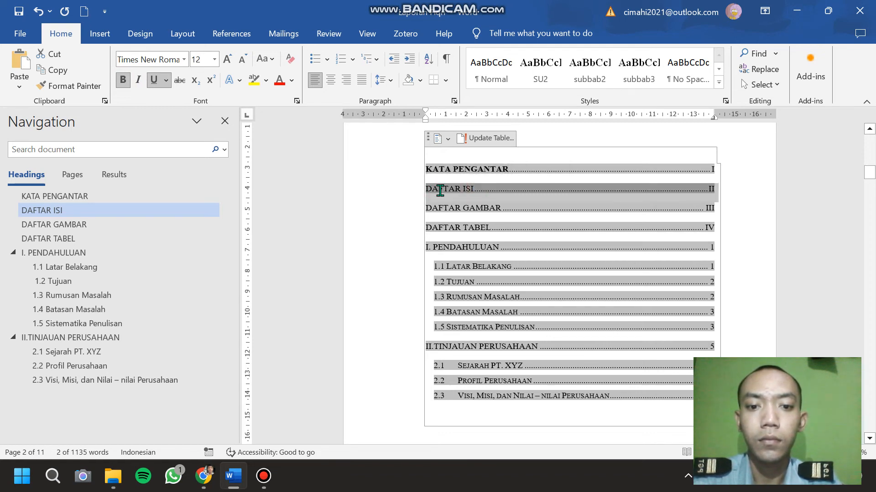
left_click(481, 186)
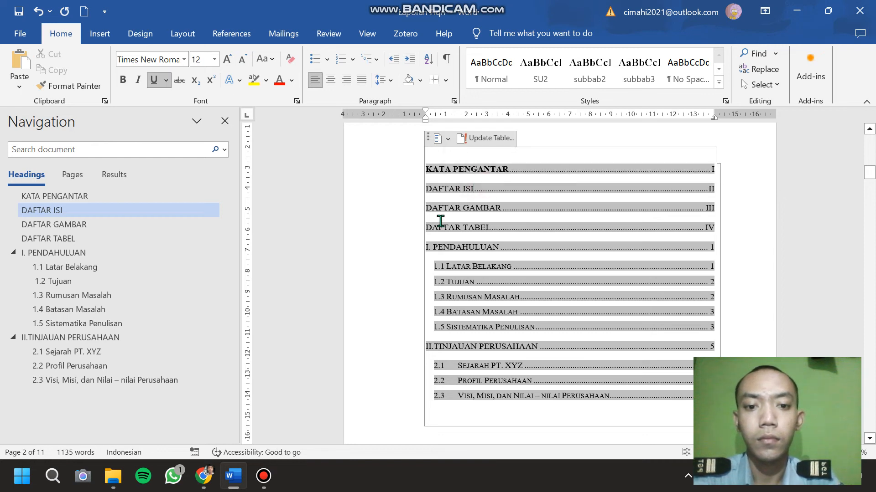
key("shift+Left")
key("shift+Left")
key("shift+Left")
key("shift+Left")
key("shift+Left")
key("shift+Left")
key("shift+Left")
key("shift+Left")
key("shift+Left")
key("shift+Left")
key("shift+Left")
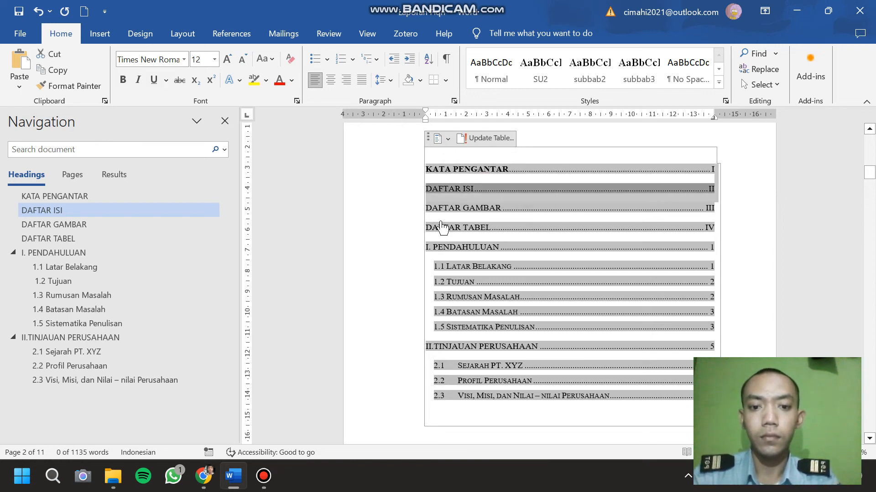
key("shift+Right")
key("shift+Right")
key("shift+Left")
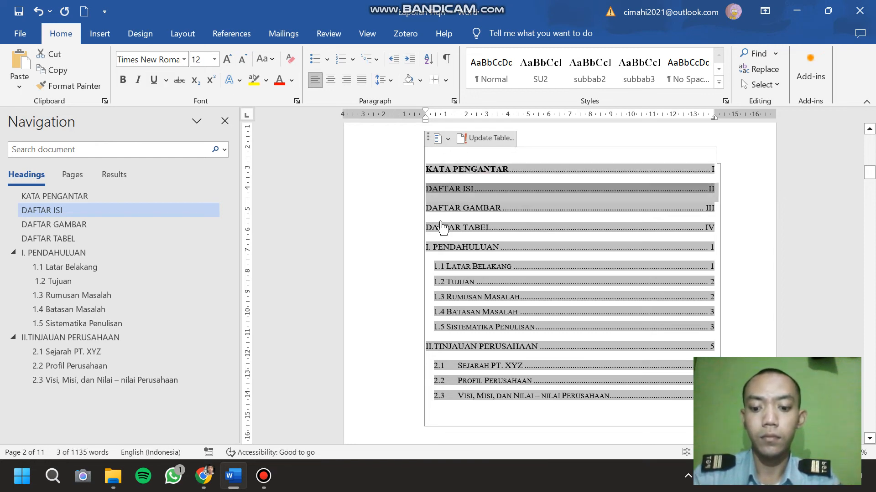
key("ctrl+b")
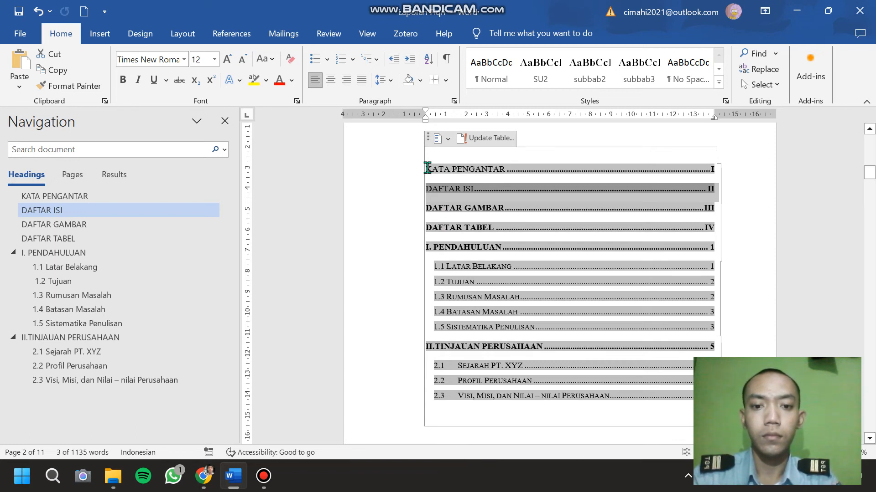
Make the KATA PENGANTAR and DAFTAR ISI entries in the table of contents bold together.
left_click_drag(428, 167, 648, 205)
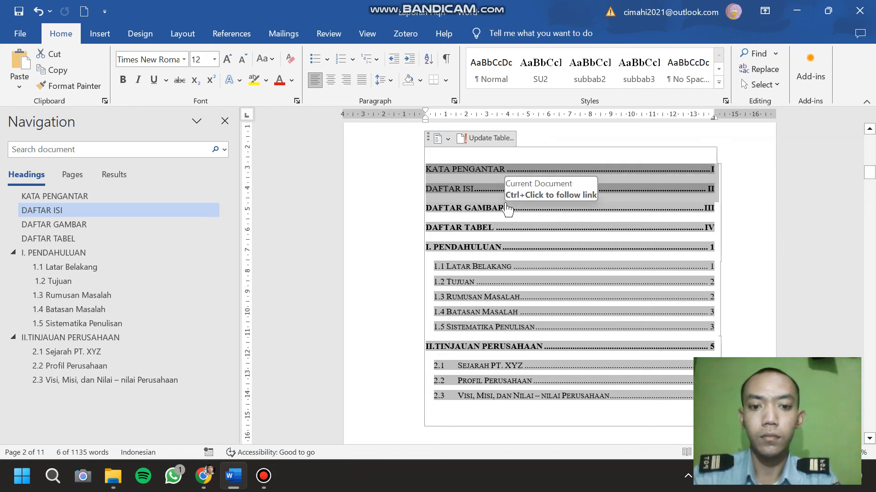
key("ctrl+z")
key("ctrl+b")
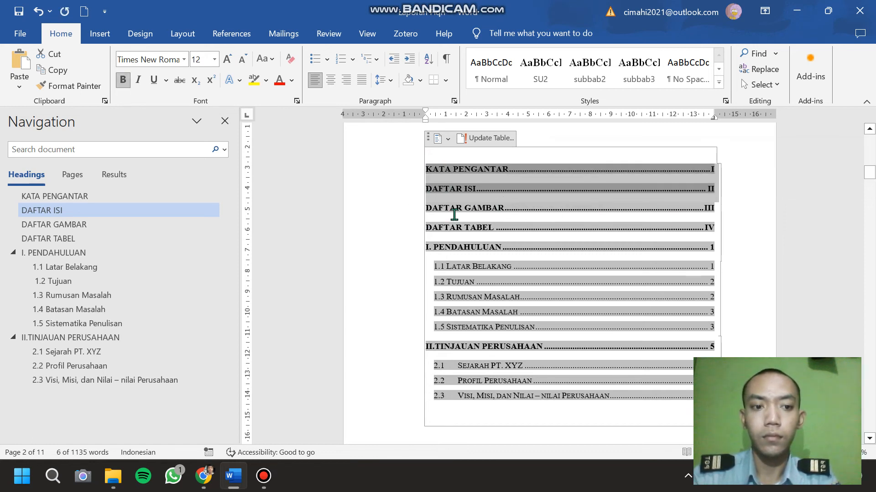
left_click(386, 236)
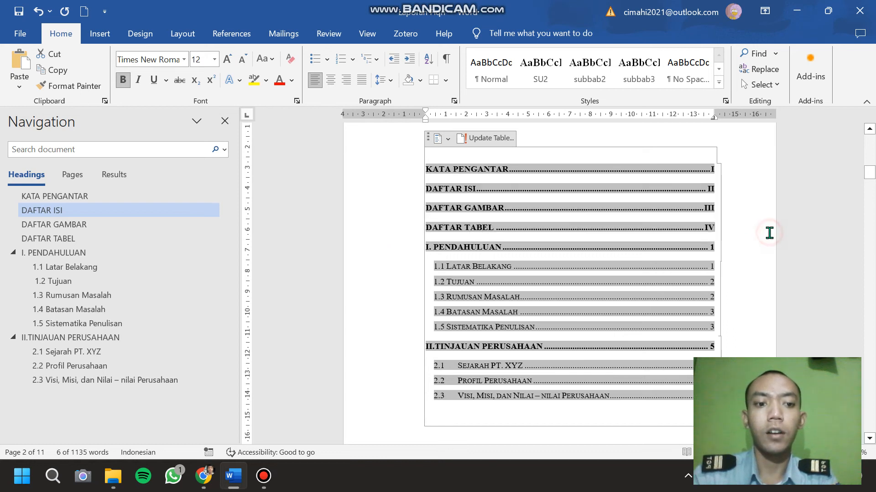
left_click(633, 133)
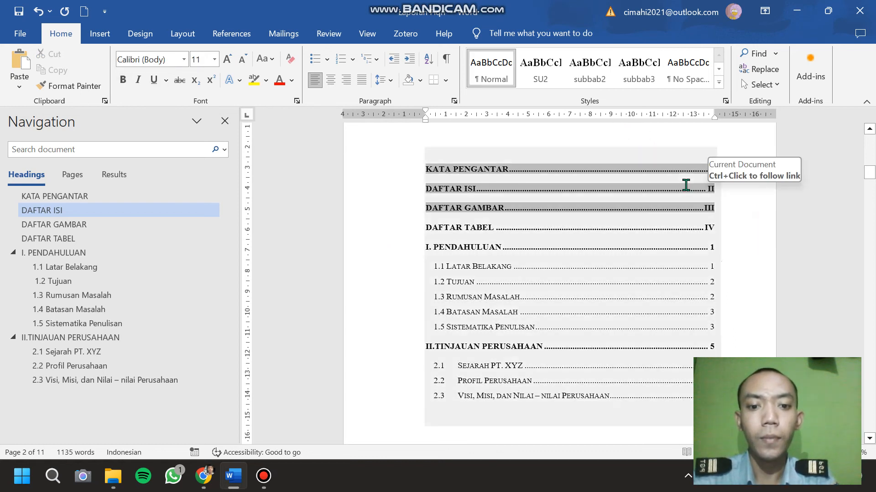
scroll(686, 185, "down", 1)
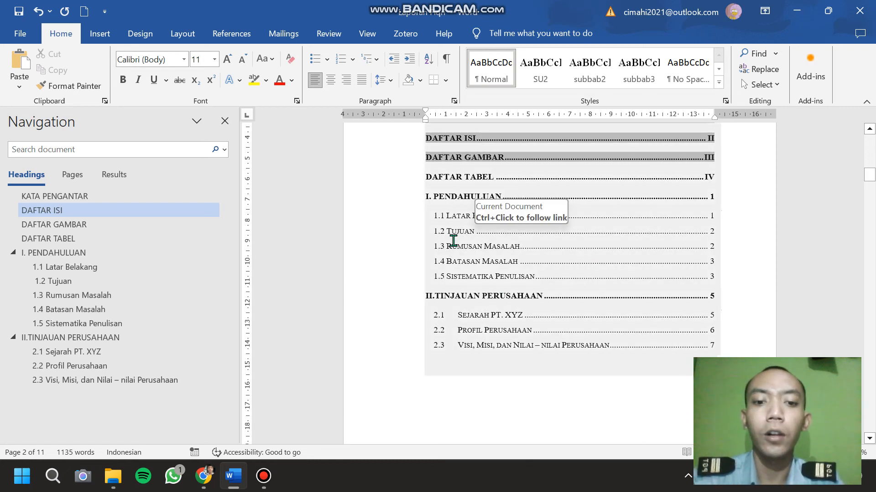
scroll(453, 241, "down", 2)
scroll(452, 240, "up", 2)
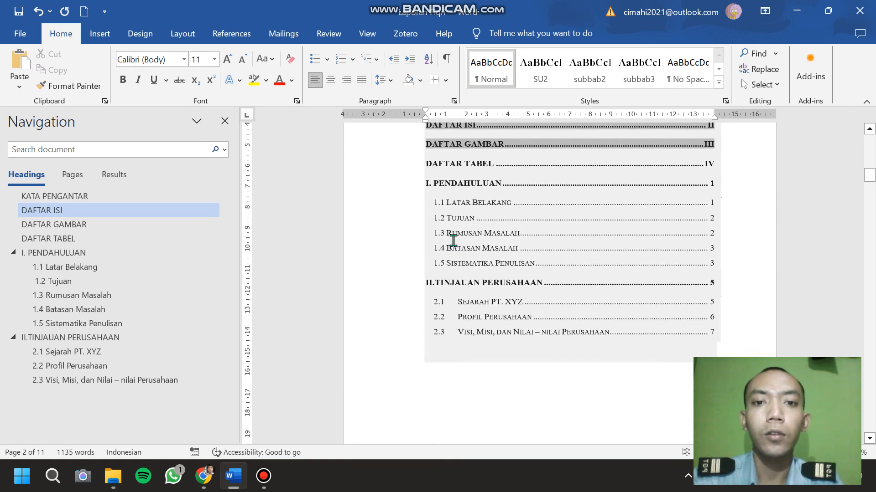
Review the formatted entries of the table of contents, collapsing and expanding the content under the DAFTAR ISI heading once.
scroll(453, 240, "up", 5)
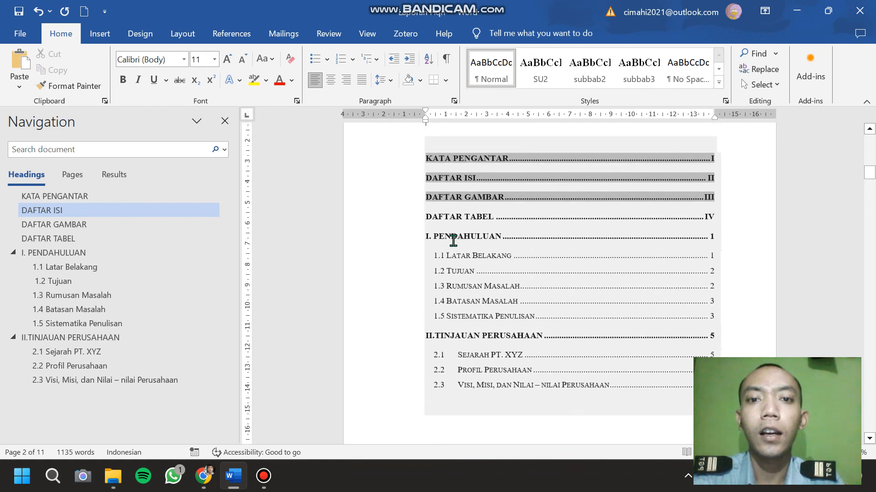
left_click(540, 257)
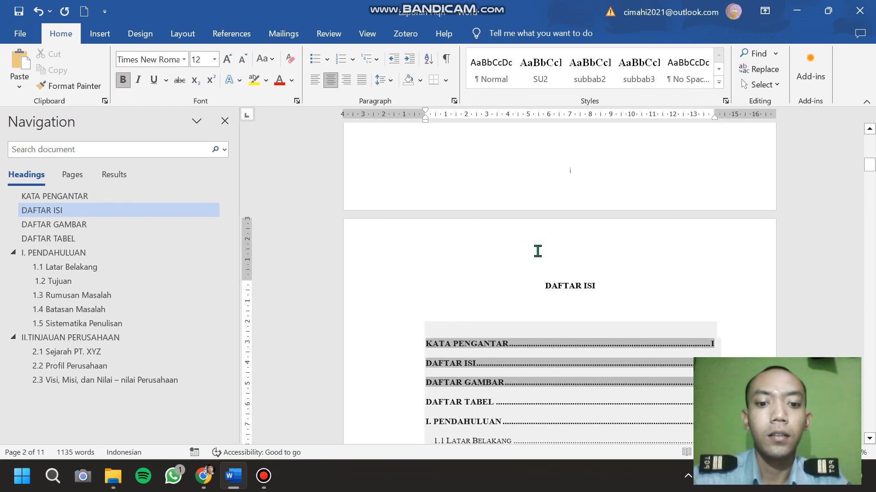
scroll(537, 252, "down", 2)
left_click(567, 160)
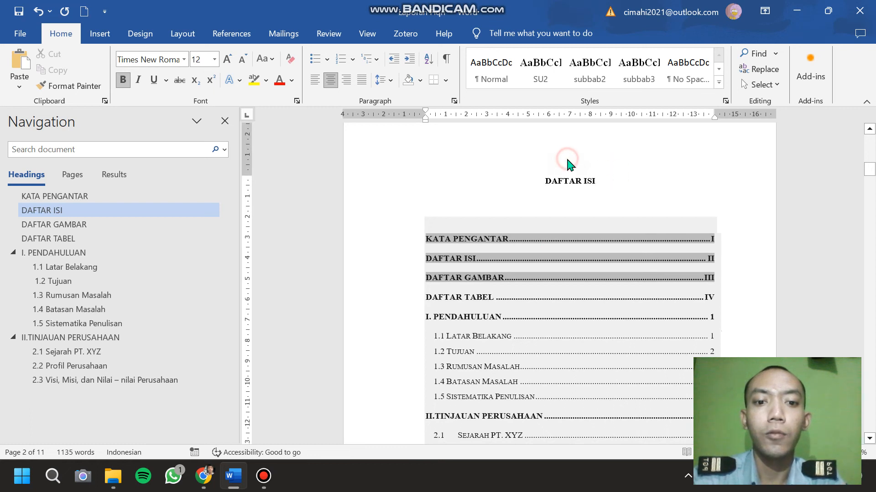
left_click(495, 203)
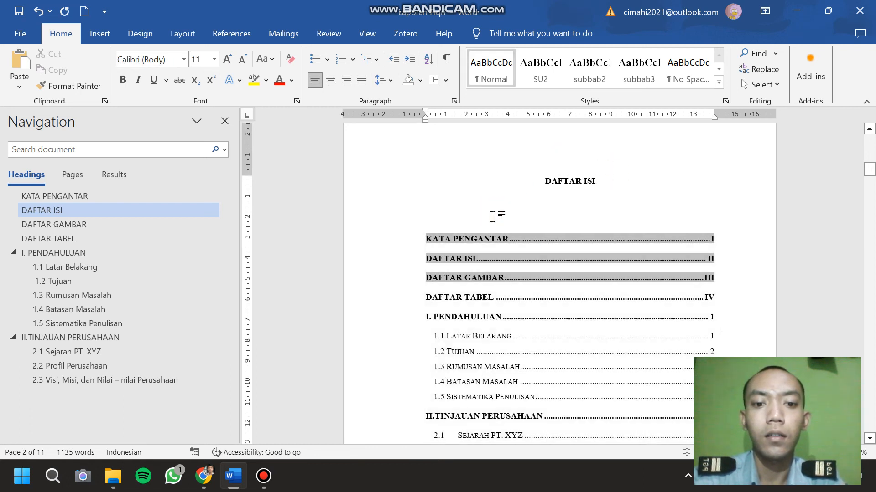
left_click(491, 231)
left_click(538, 181)
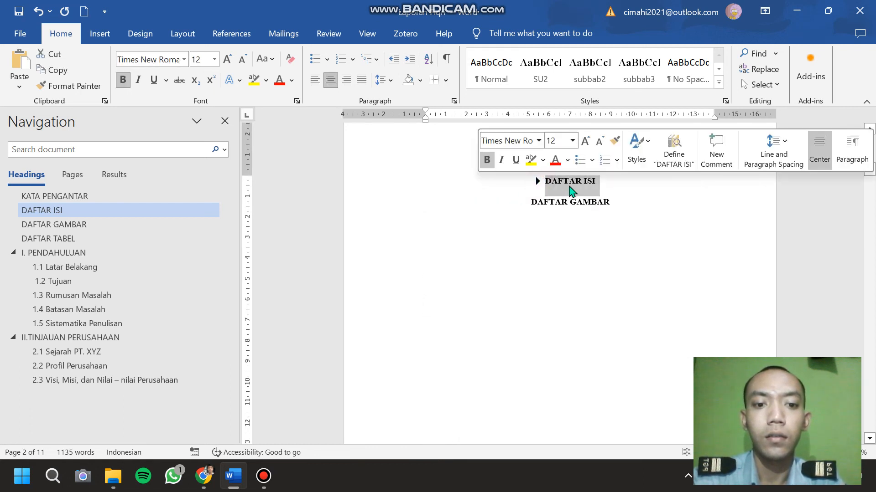
left_click(538, 182)
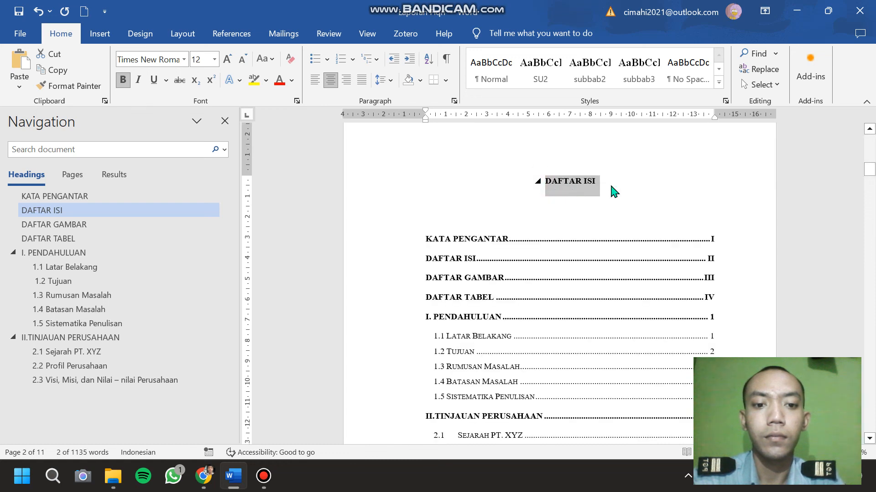
left_click(643, 184)
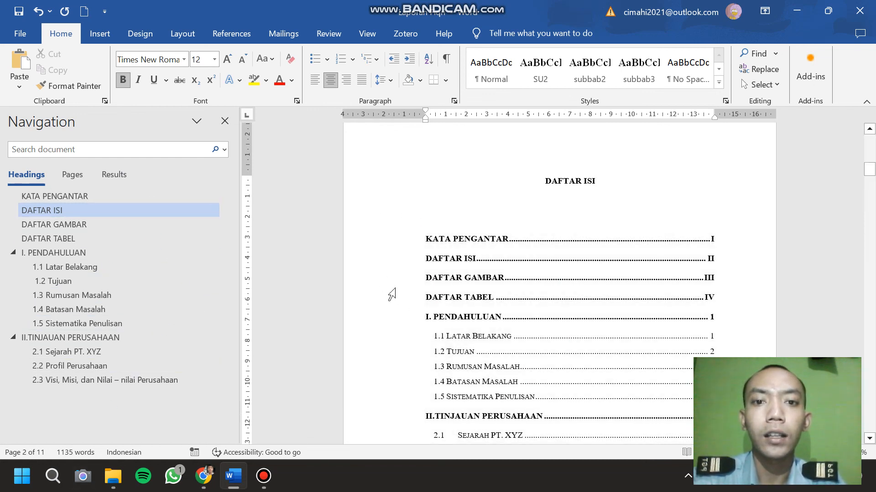
Bring up the table of contents tools, select the I. PENDAHULUAN entry briefly, and return the cursor to the DAFTAR ISI heading.
scroll(391, 294, "down", 1)
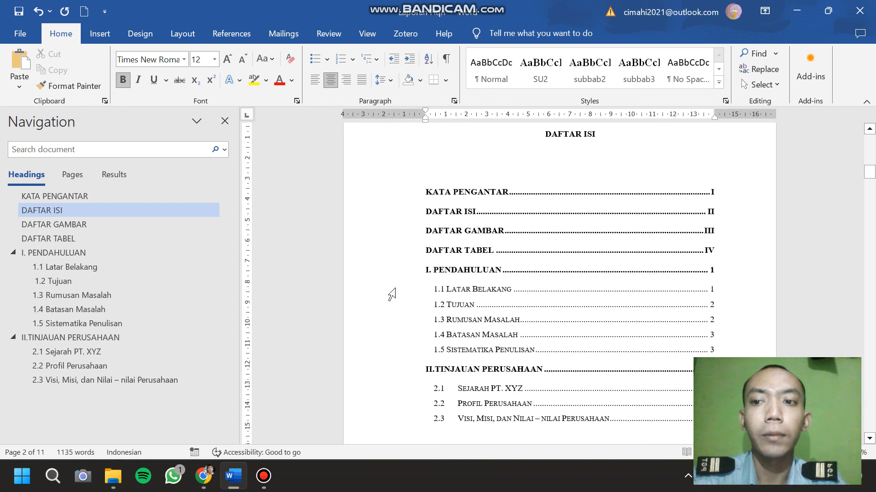
left_click(238, 43)
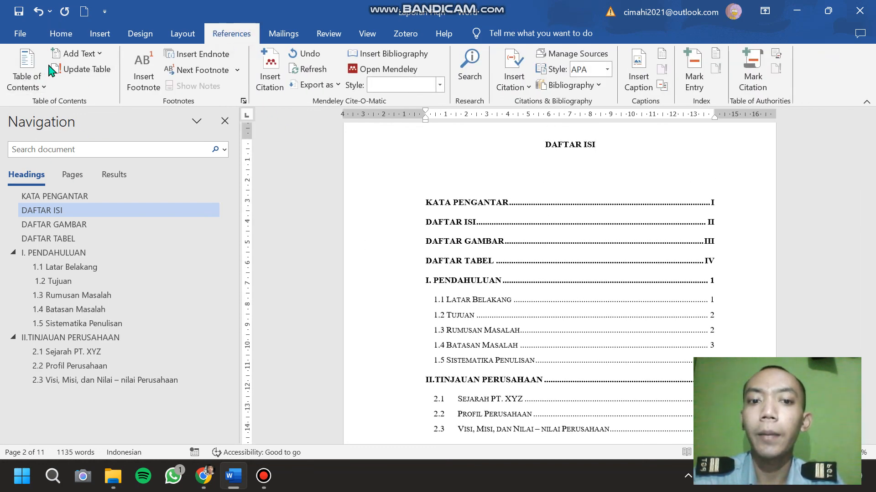
left_click(341, 285)
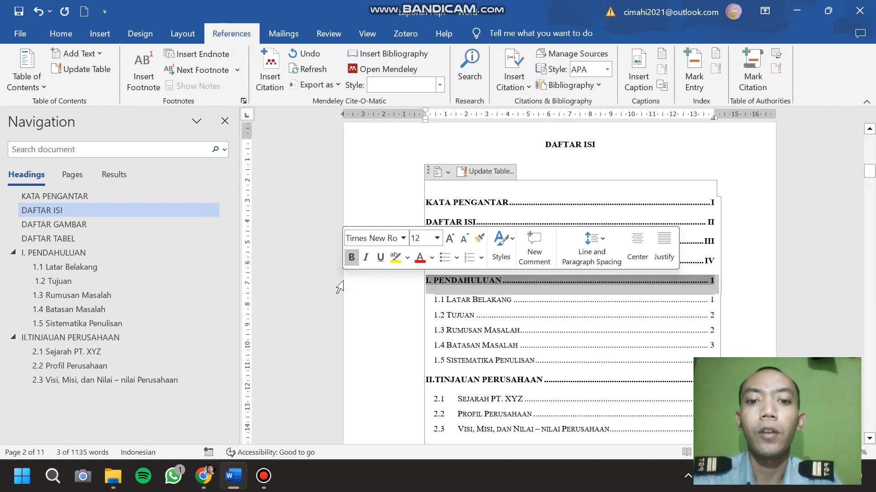
left_click(611, 148)
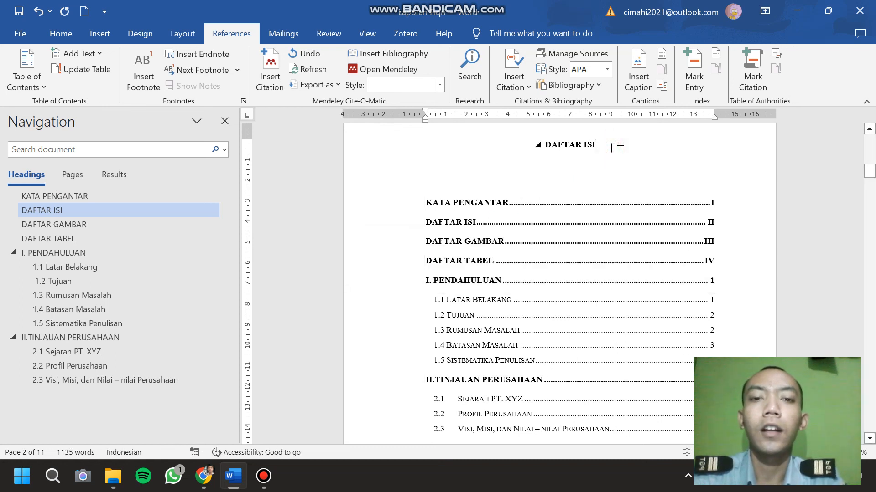